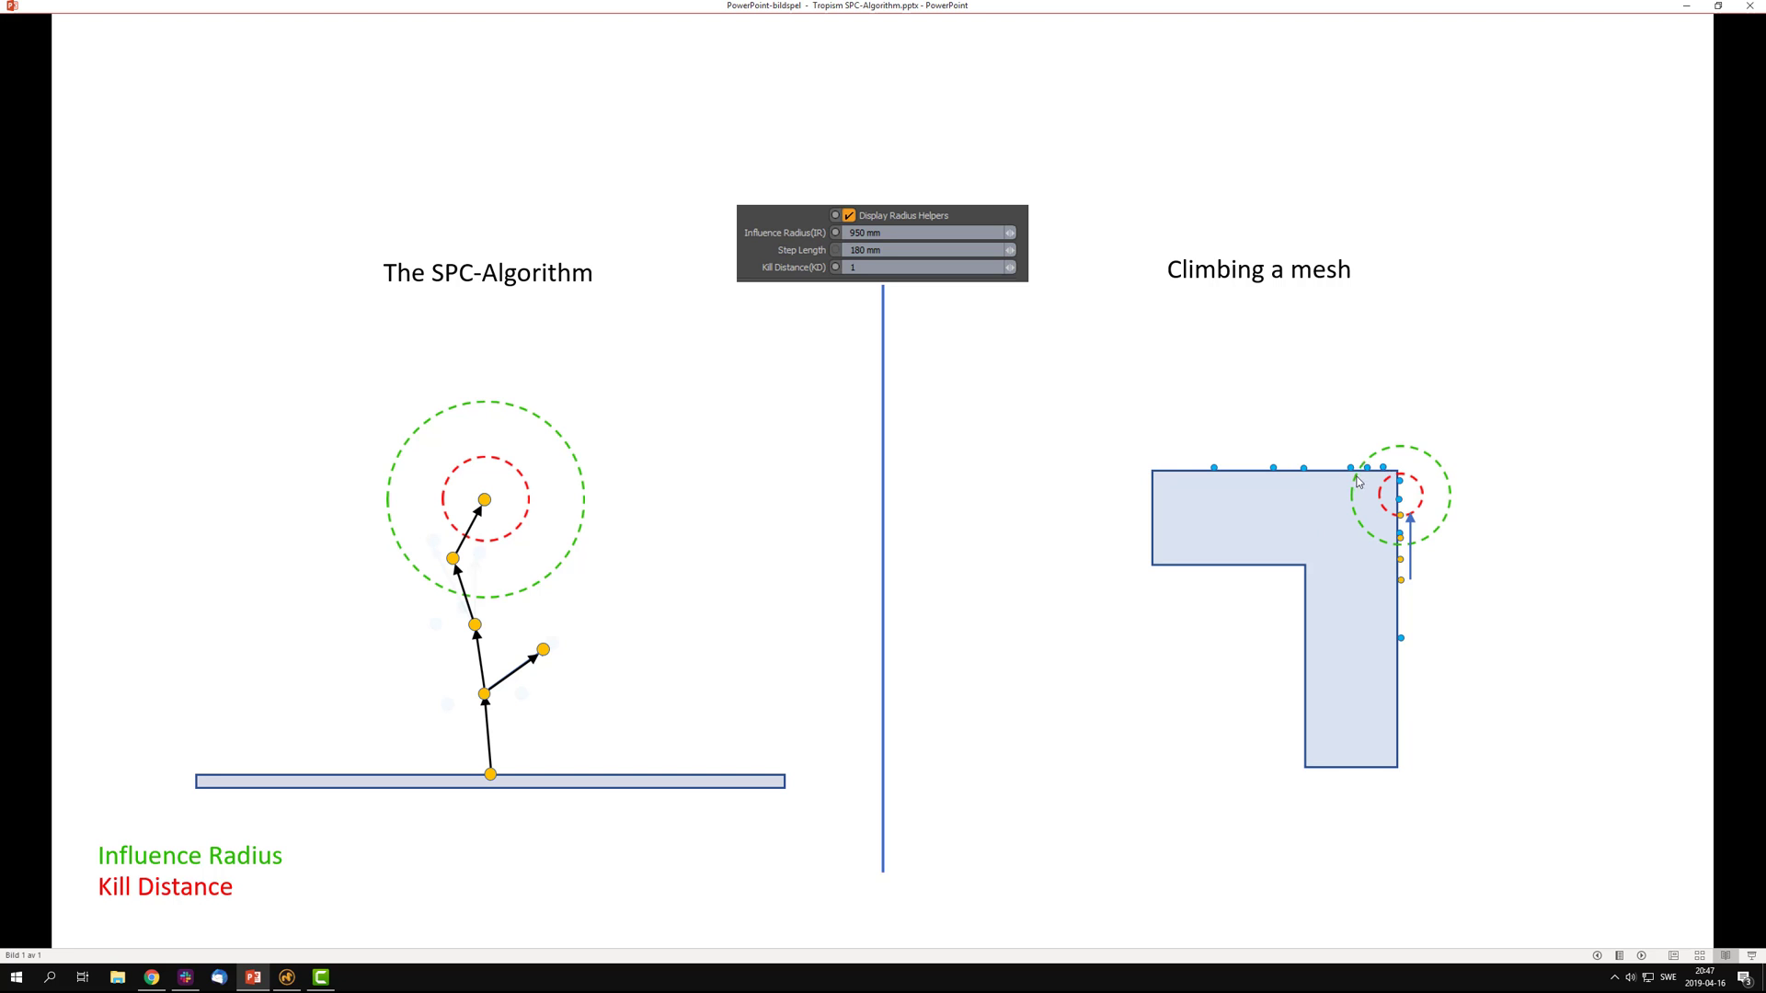
{"action": "left_click", "coordinate": [1524, 516]}
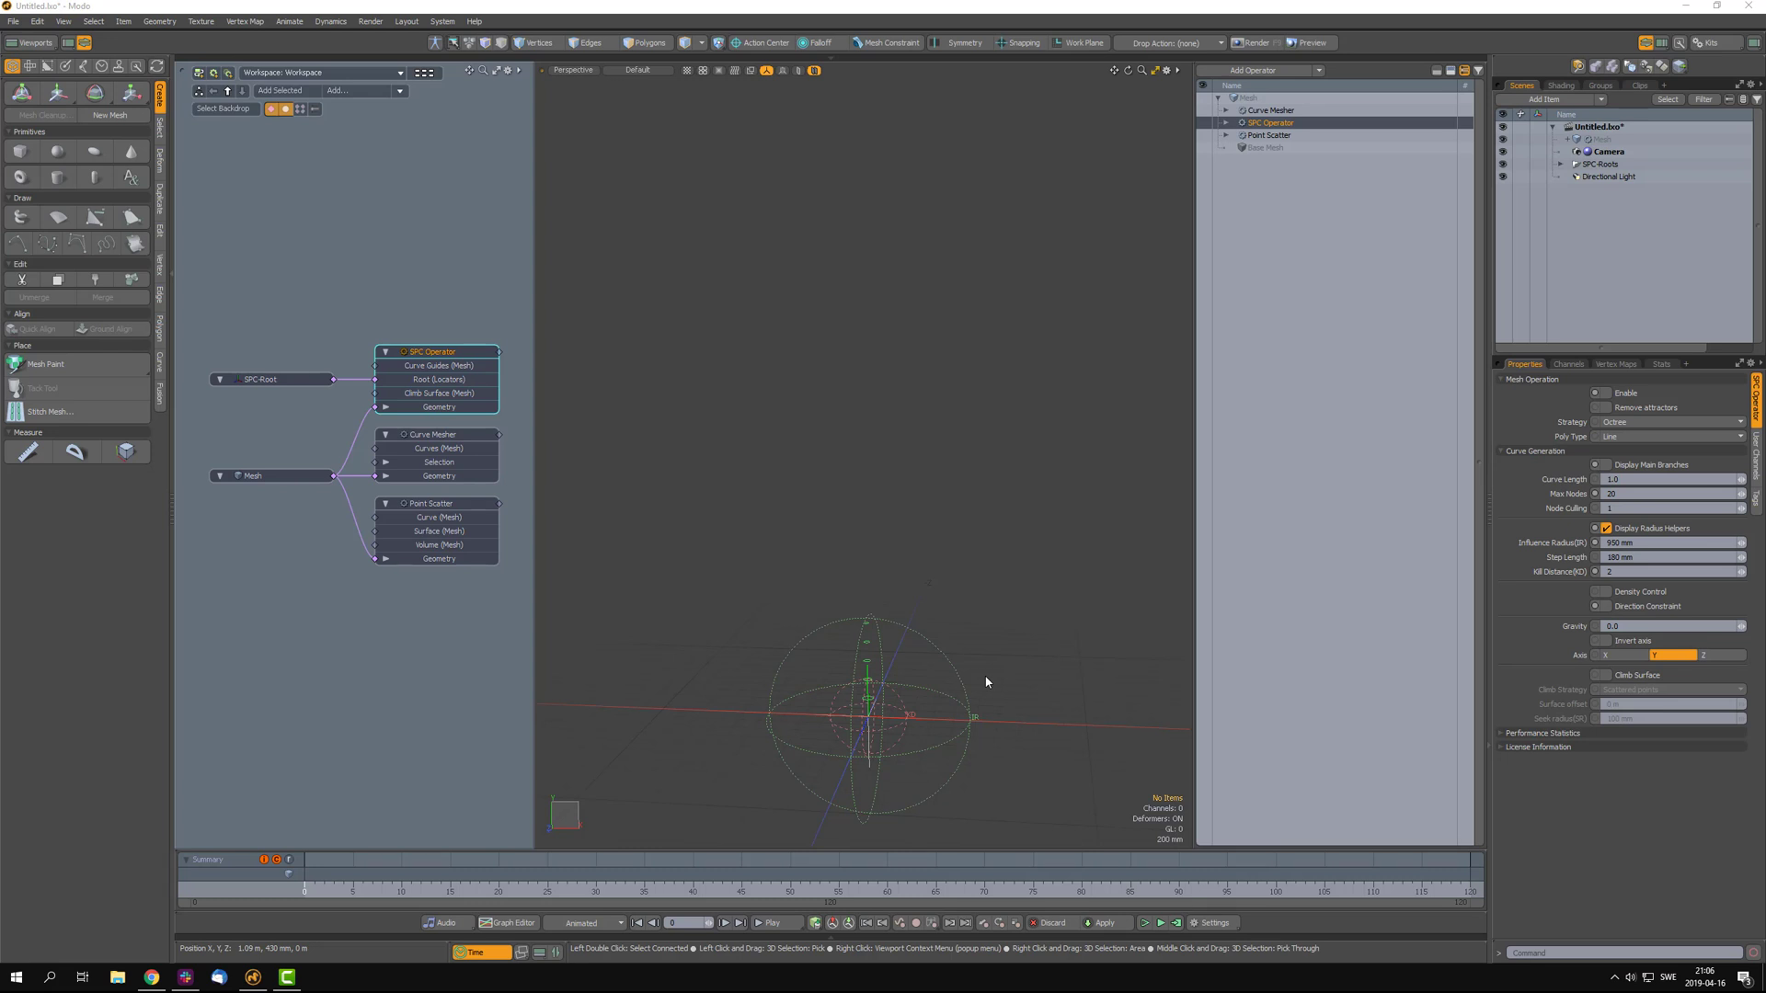
- Inspect the properties of the Mesh, Point Scatter and Curve Mesher nodes in the schematic
{"action": "left_click", "coordinate": [280, 478]}
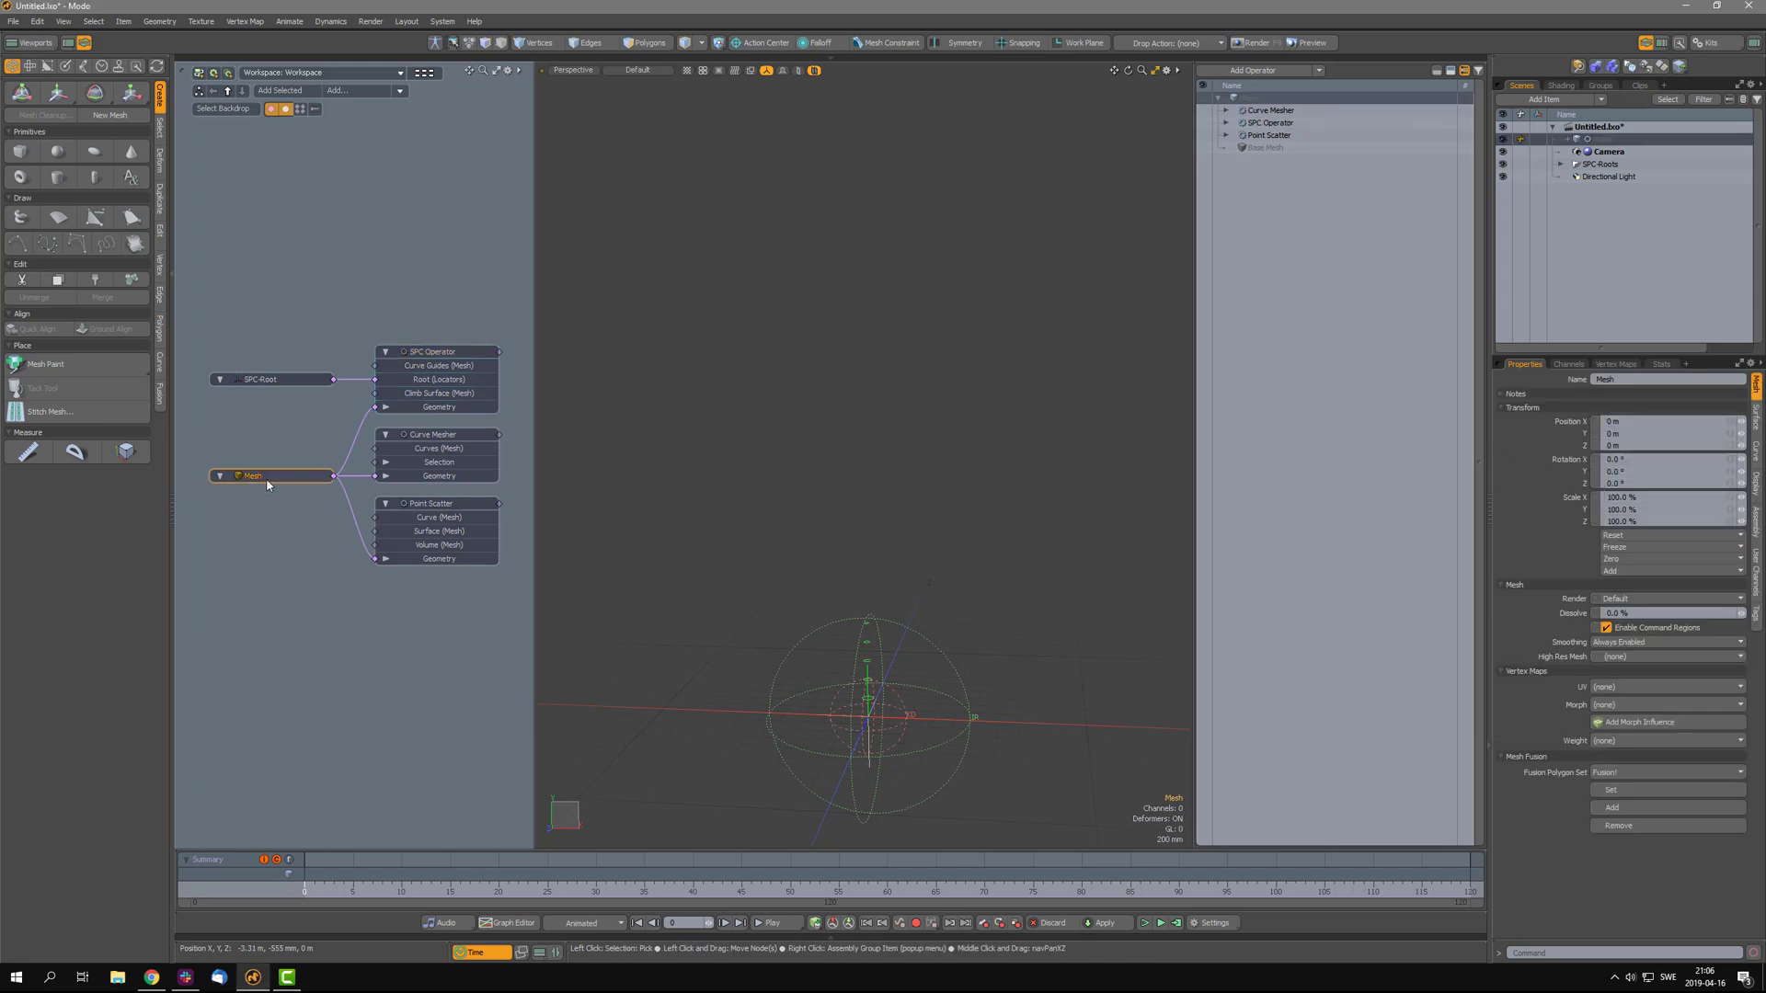
{"action": "left_click", "coordinate": [438, 508]}
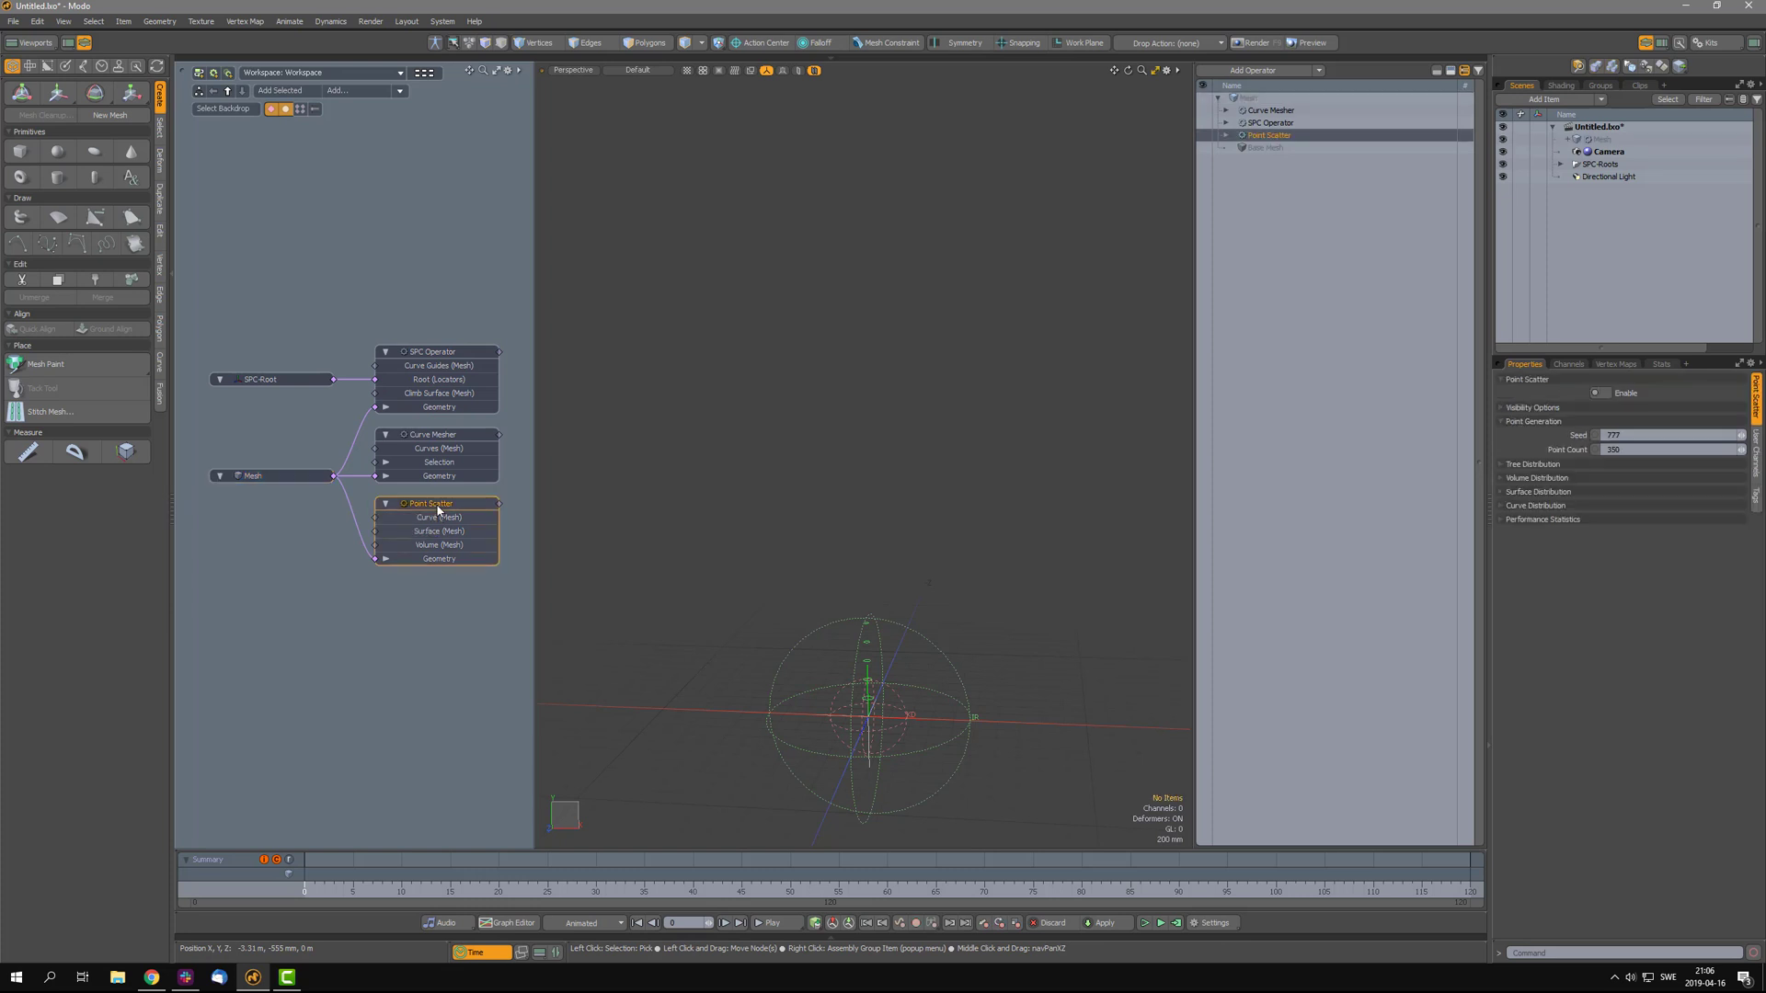
{"action": "left_click", "coordinate": [438, 437]}
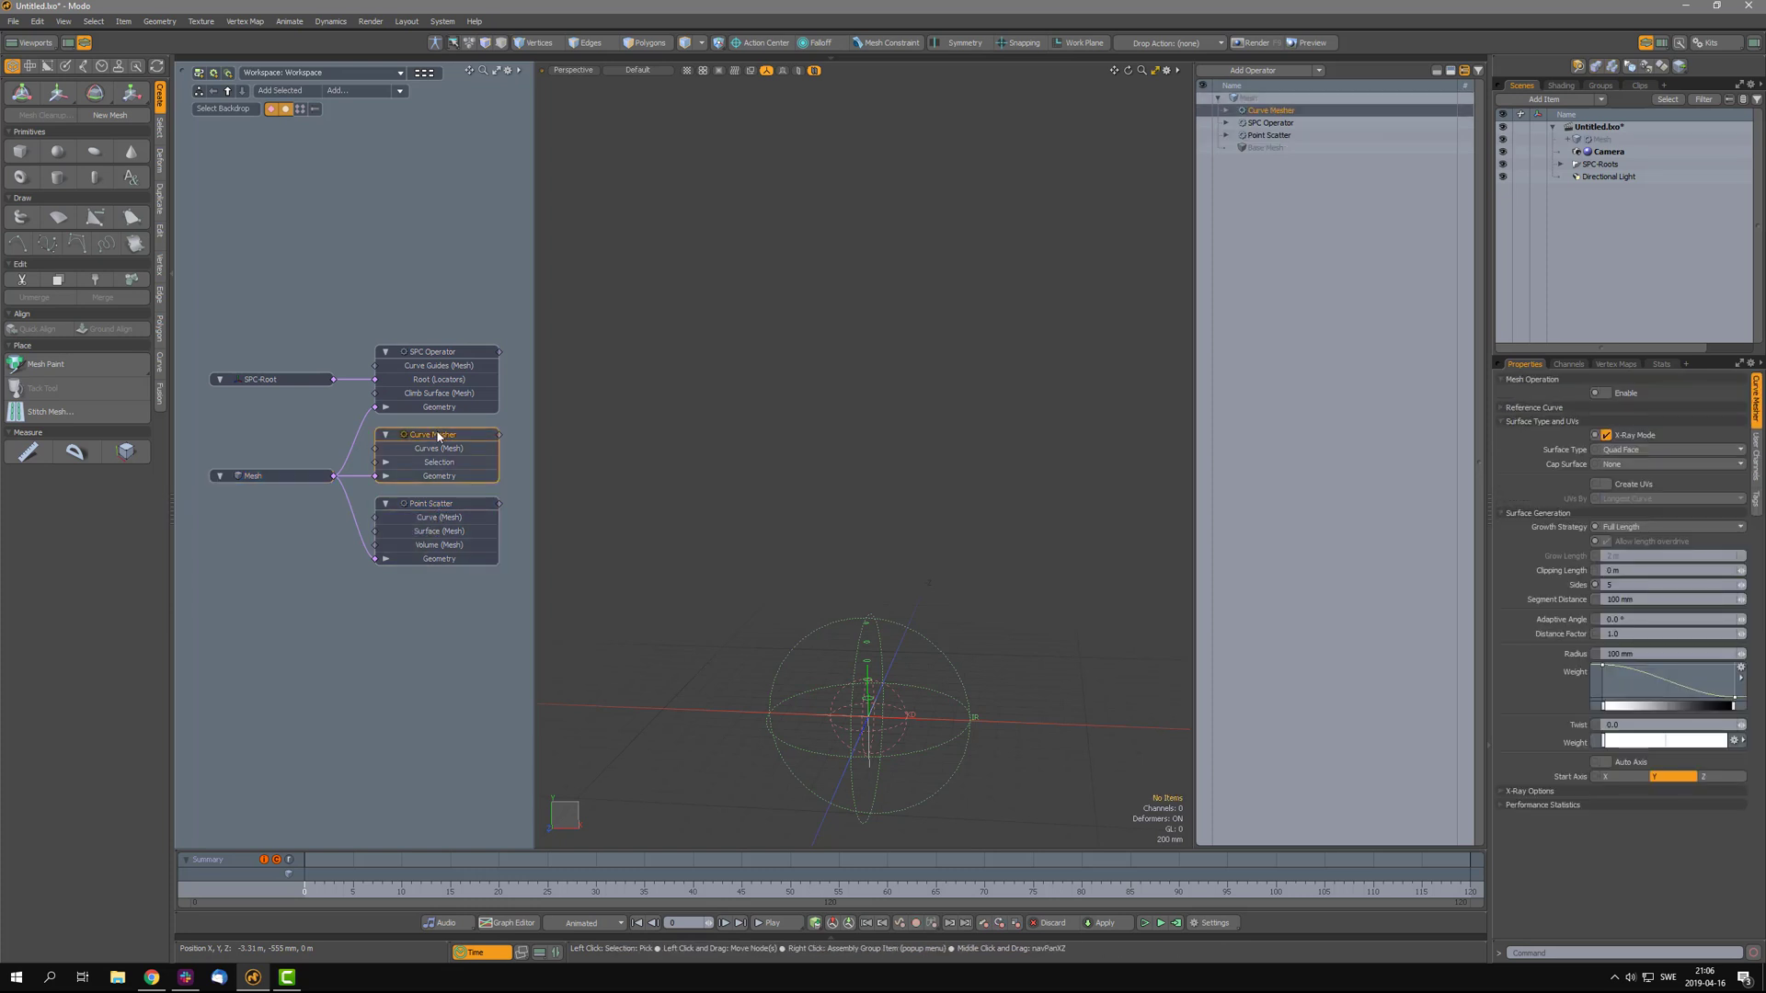
- Rearrange the schematic so the Curve Mesher node sits above the SPC Operator, with SPC-Root level with its Root input
{"action": "left_click", "coordinate": [448, 366]}
{"action": "left_click_drag", "start_coordinate": [445, 438], "coordinate": [453, 287]}
{"action": "left_click_drag", "start_coordinate": [451, 354], "coordinate": [452, 422]}
{"action": "left_click_drag", "start_coordinate": [448, 296], "coordinate": [446, 365]}
{"action": "left_click_drag", "start_coordinate": [322, 383], "coordinate": [311, 448]}
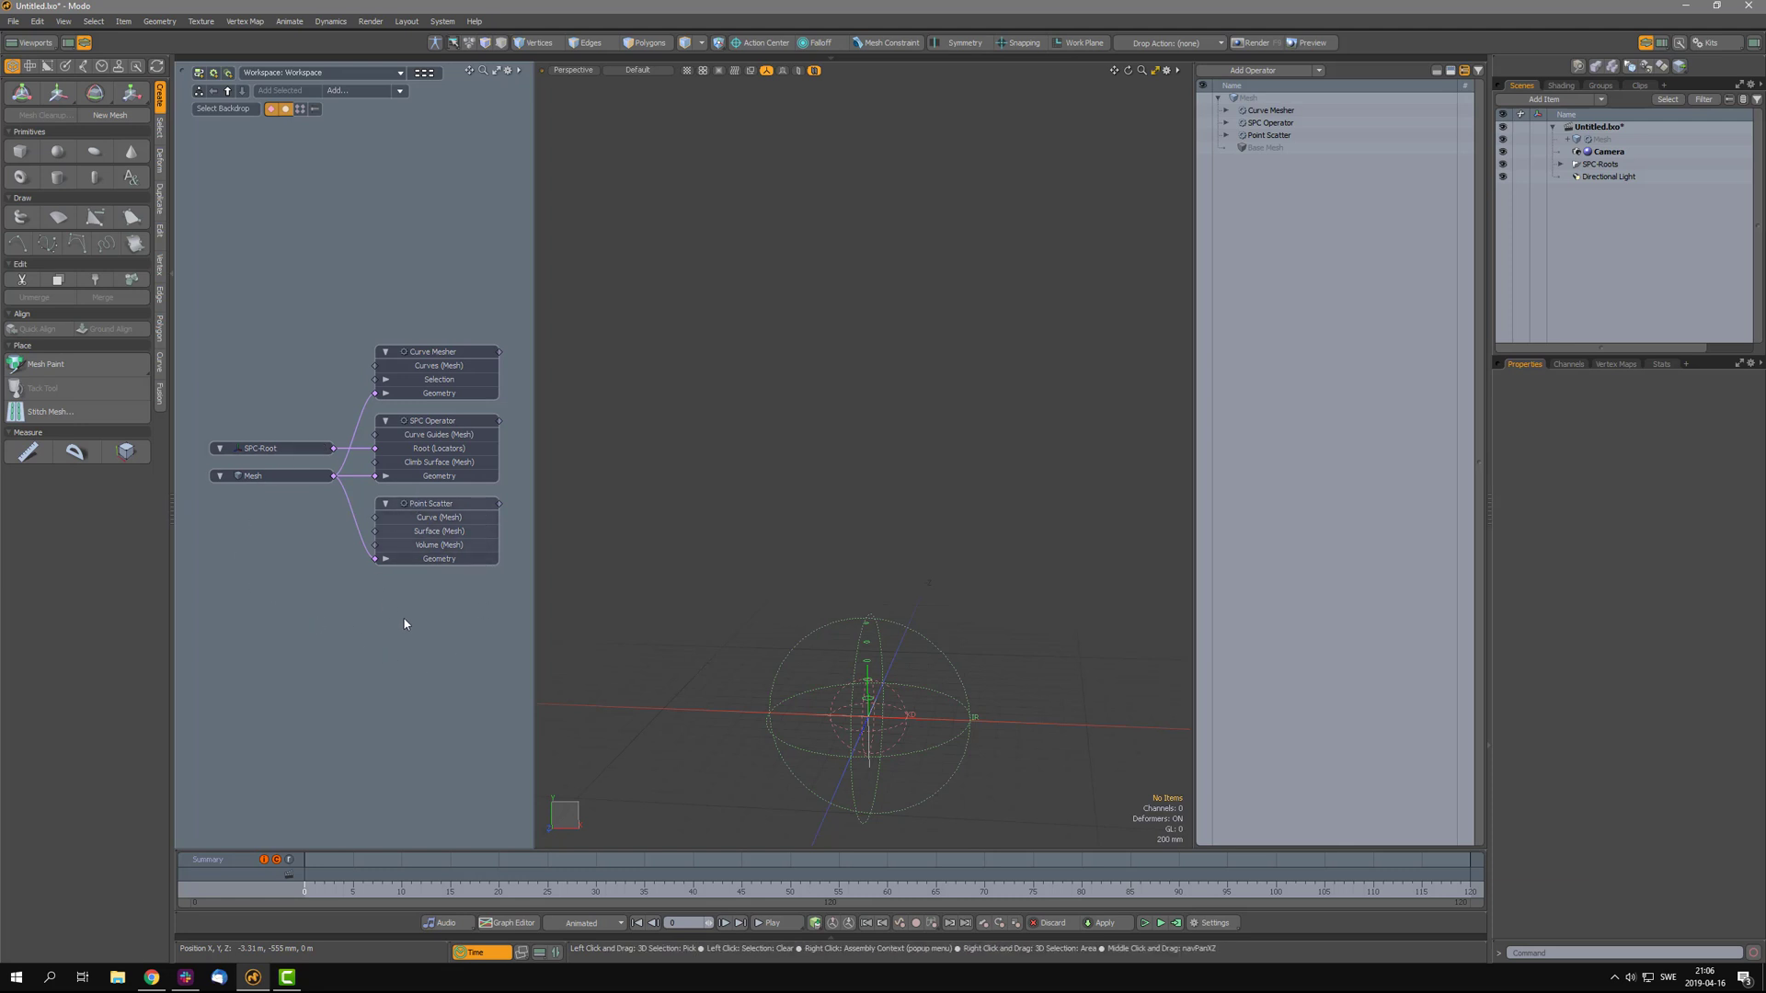
- Enable the Point Scatter and SPC Operator on the mesh, toggling the Curve Mesher on briefly and back off
{"action": "left_click", "coordinate": [460, 502]}
{"action": "left_click", "coordinate": [1202, 135]}
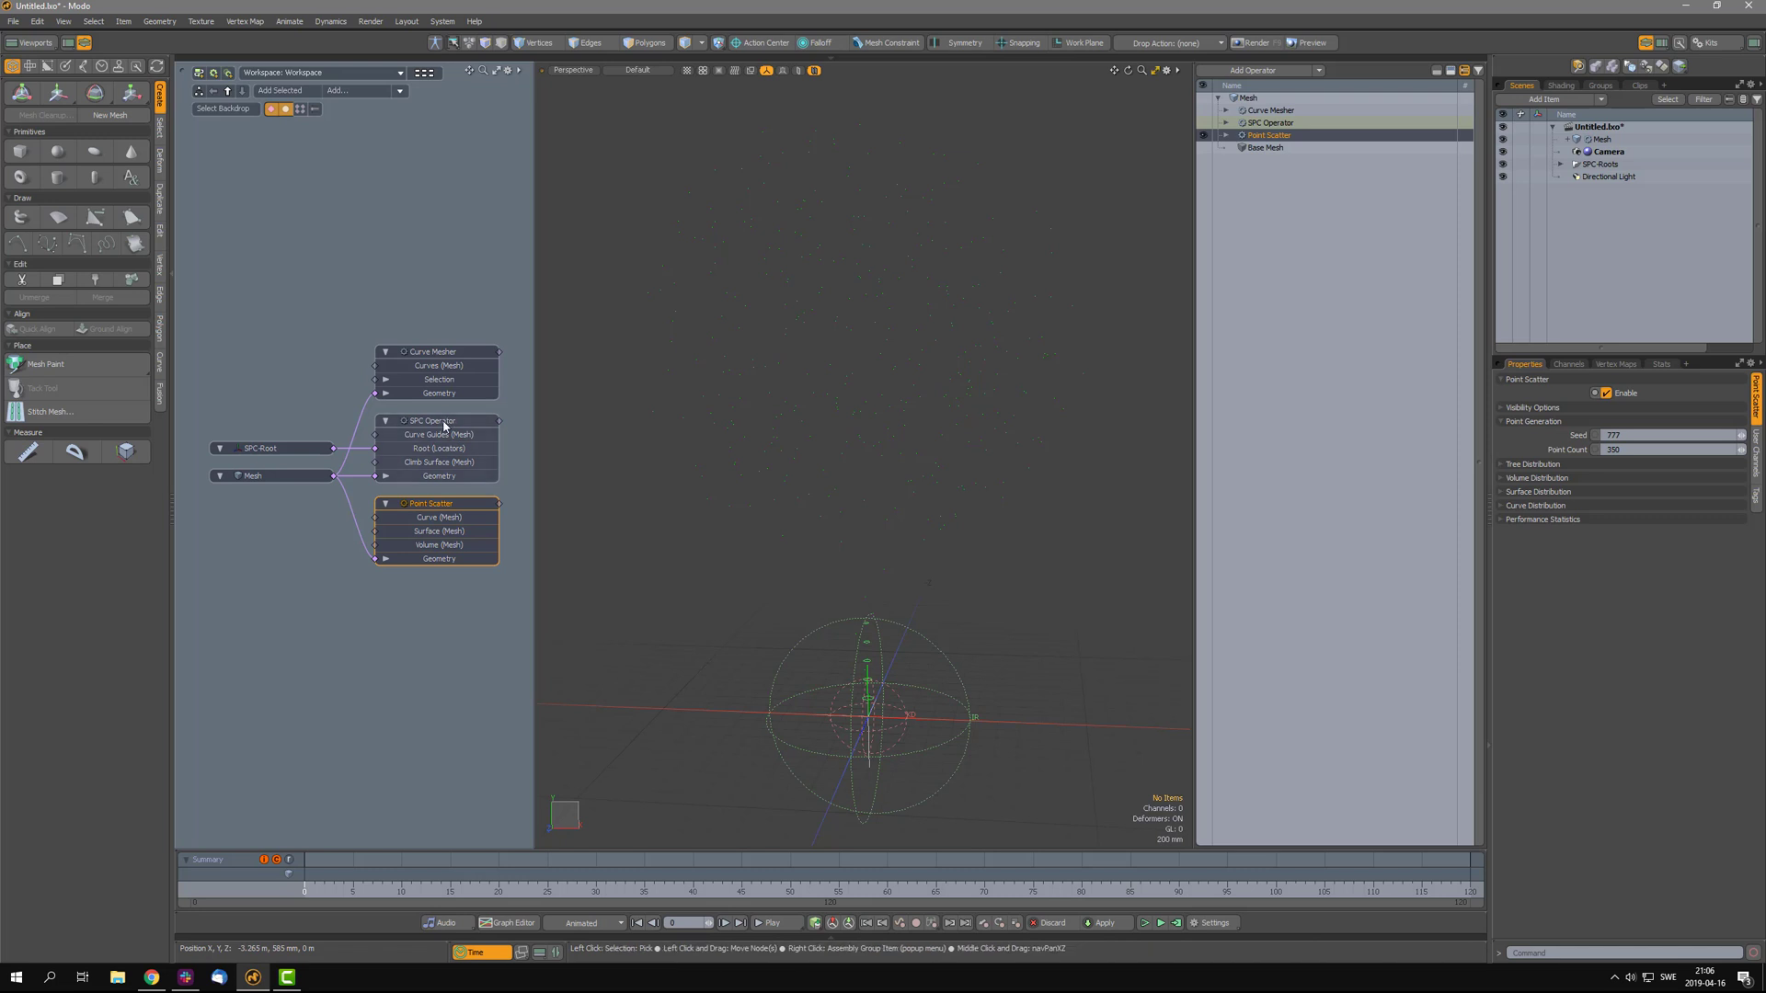
{"action": "left_click", "coordinate": [446, 465]}
{"action": "left_click", "coordinate": [1201, 122]}
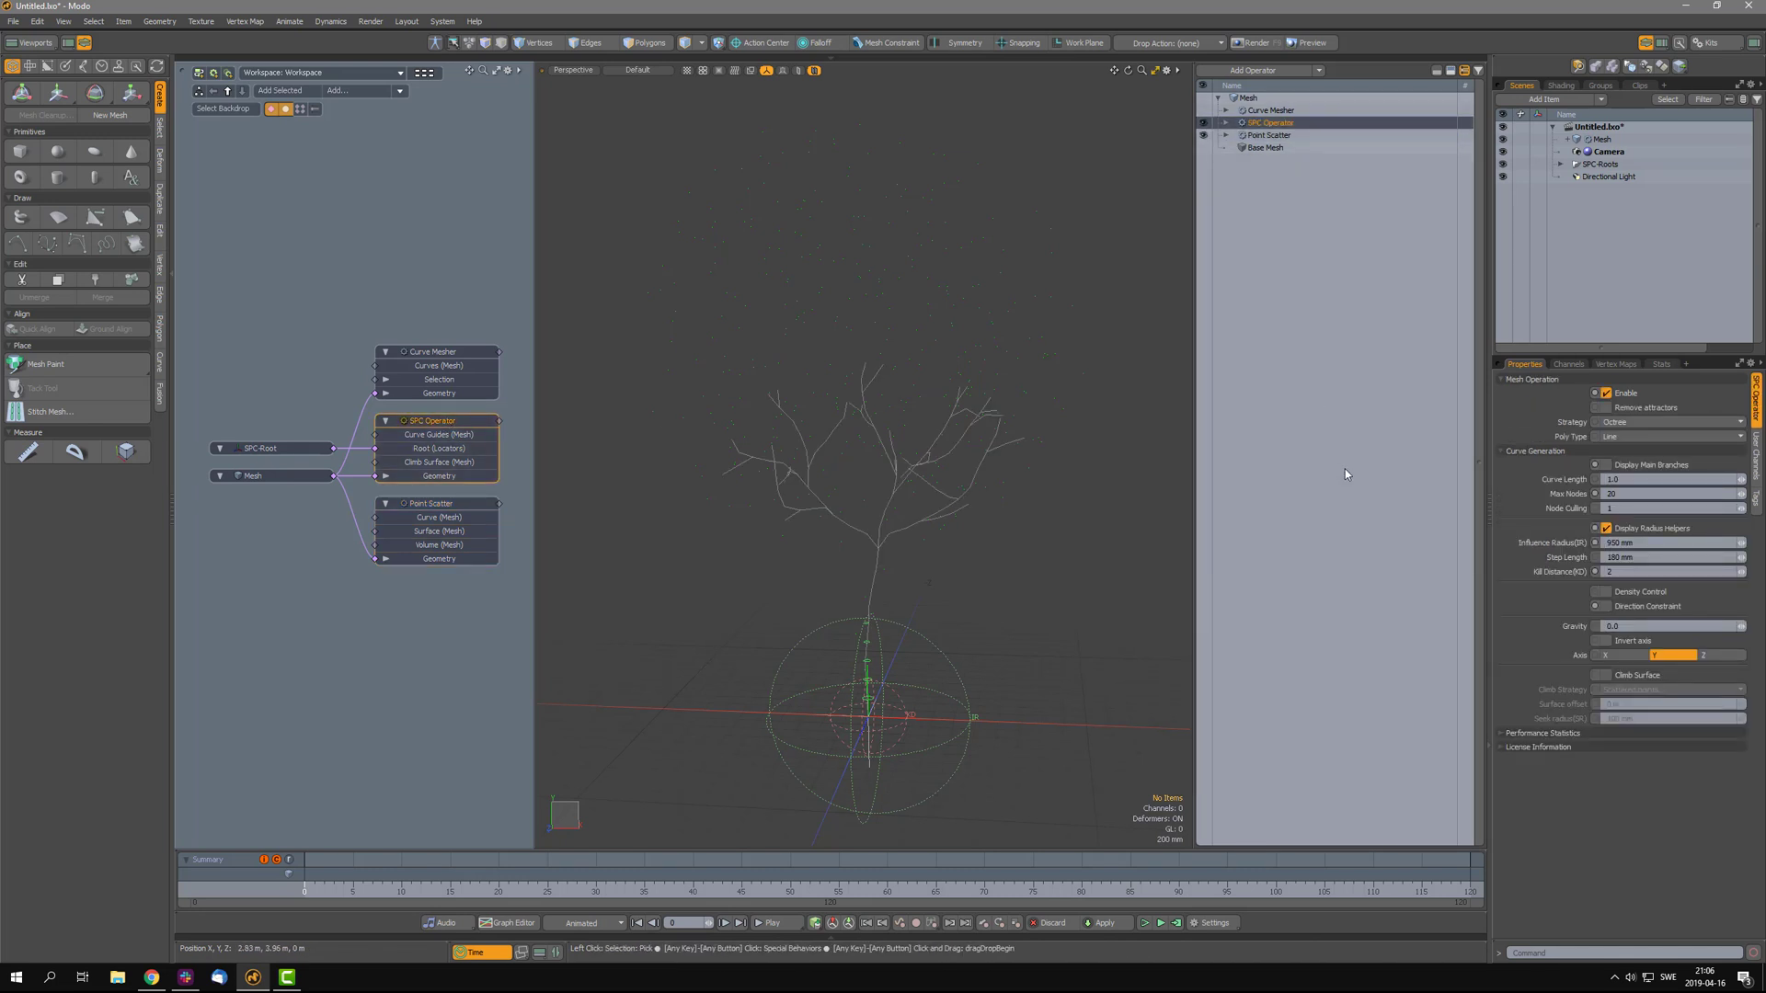
{"action": "left_click", "coordinate": [1203, 110]}
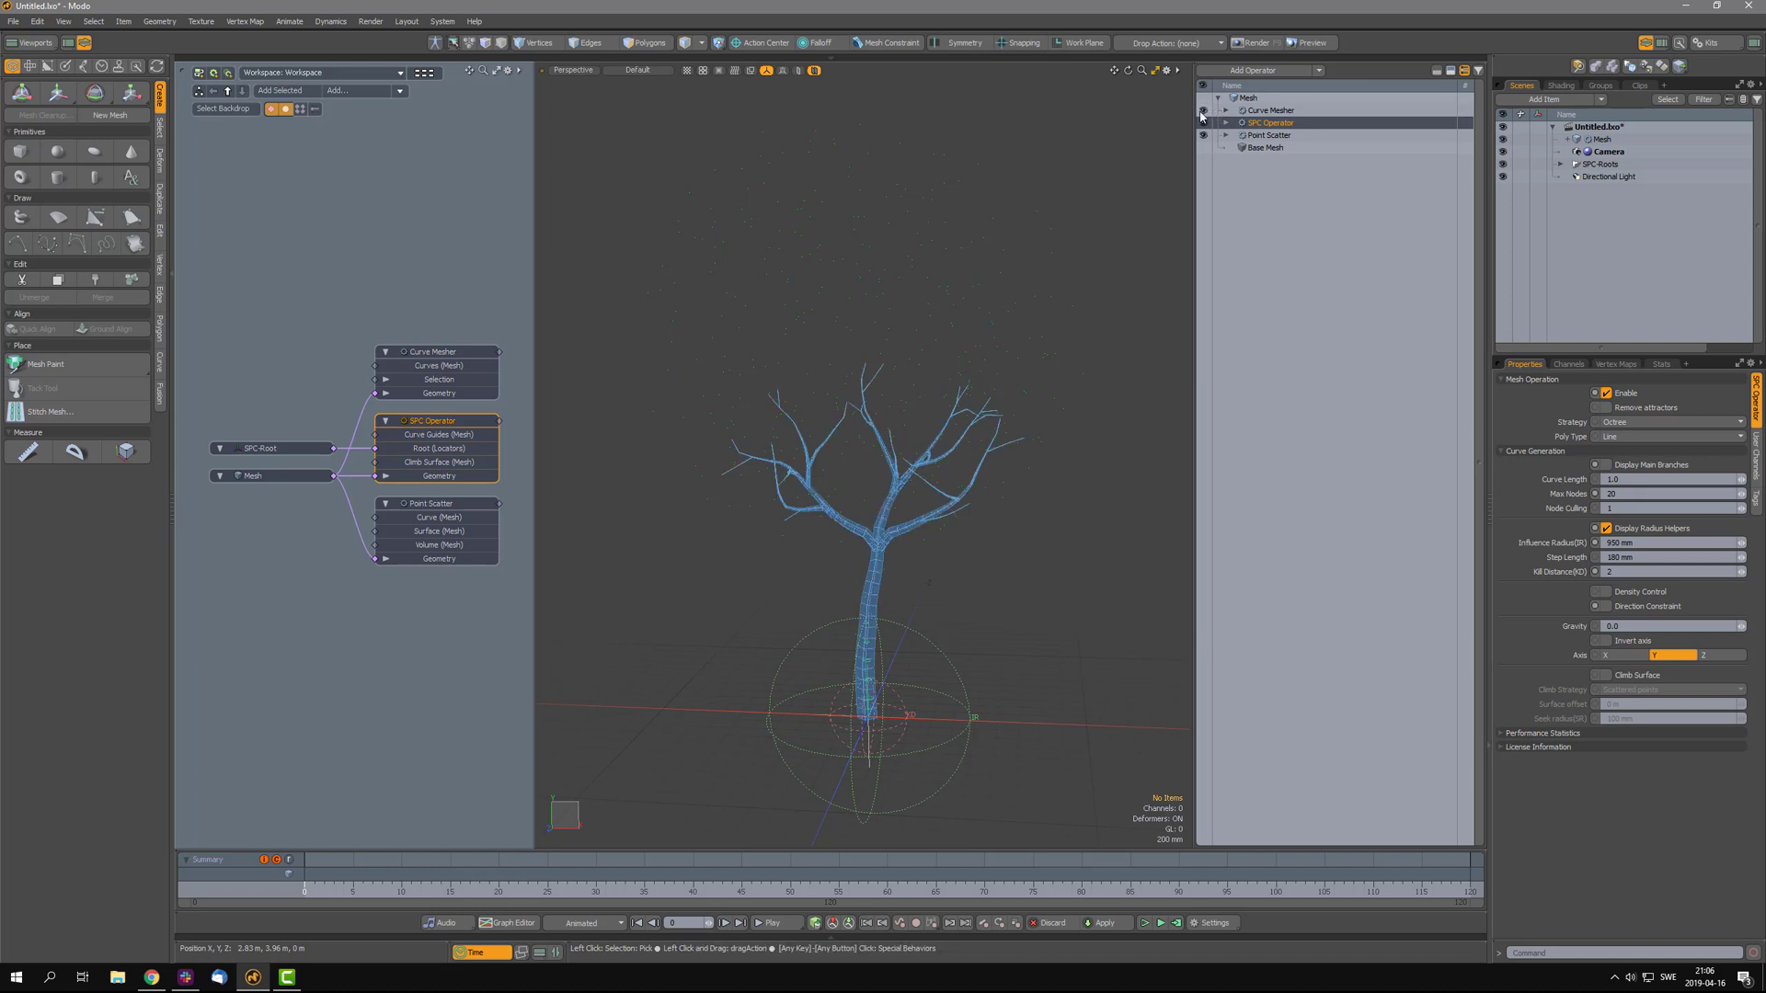
{"action": "left_click", "coordinate": [1203, 110]}
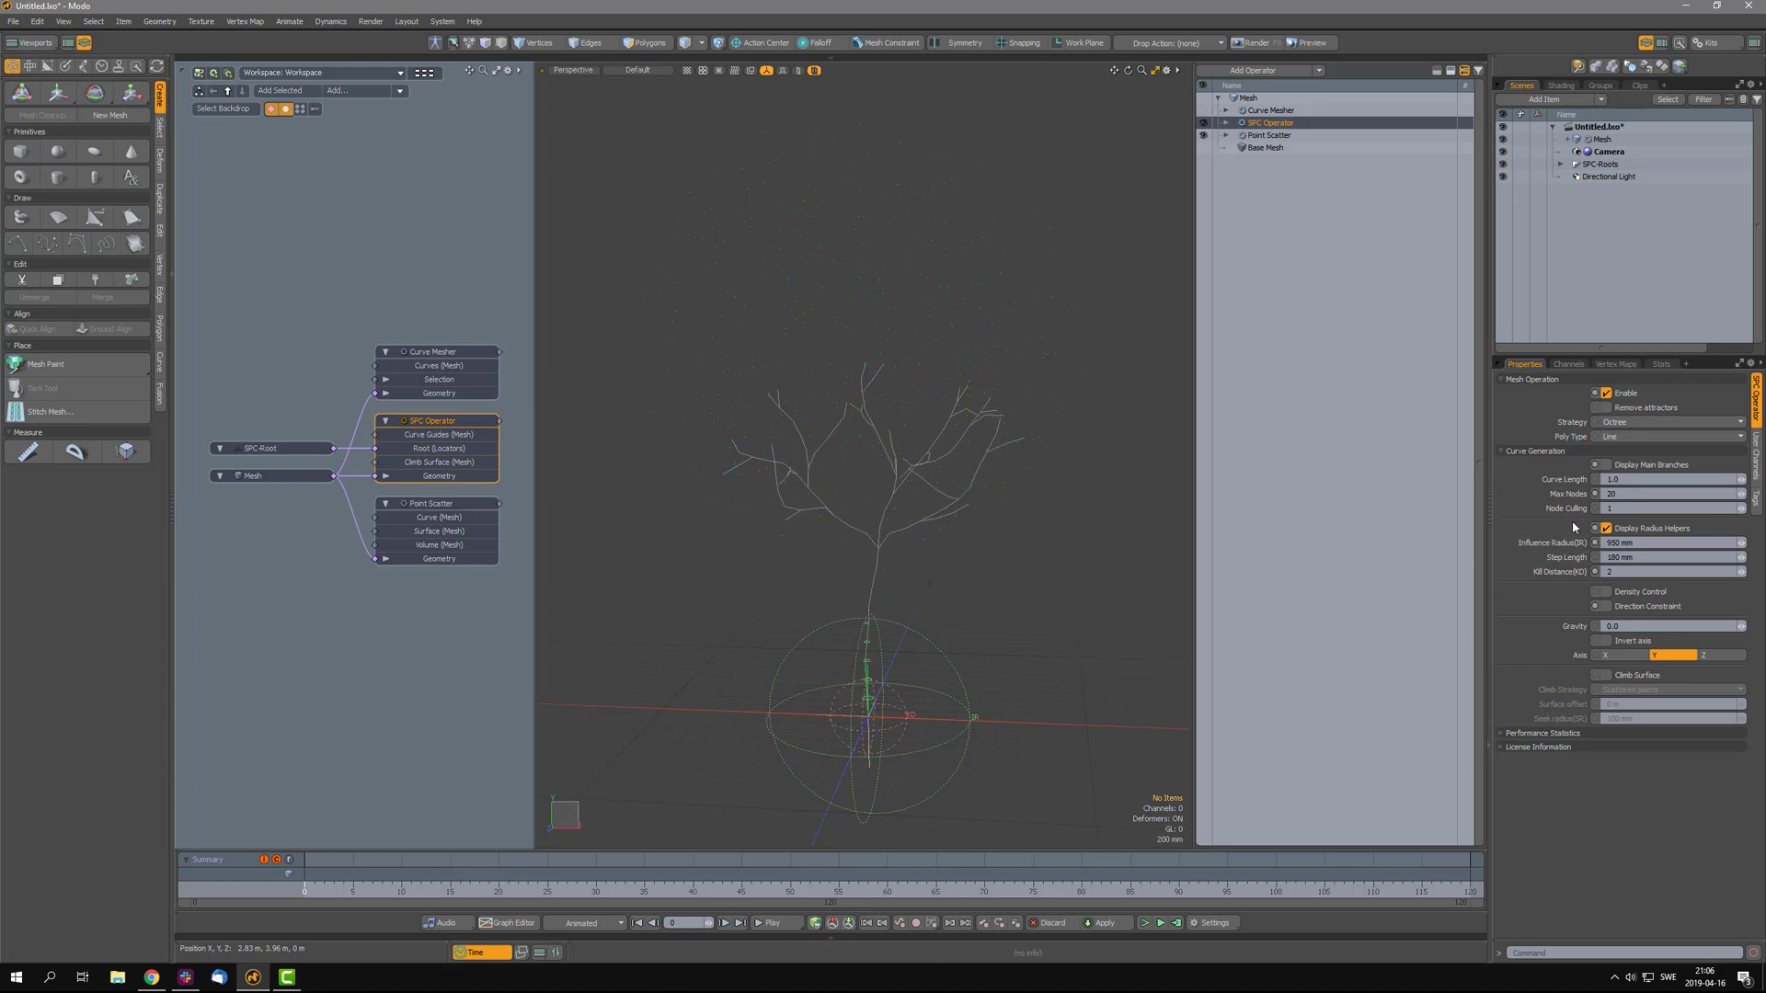
- Try higher and lower Max Nodes values on the SPC Operator, ending at 25
{"action": "double_click", "coordinate": [1627, 494]}
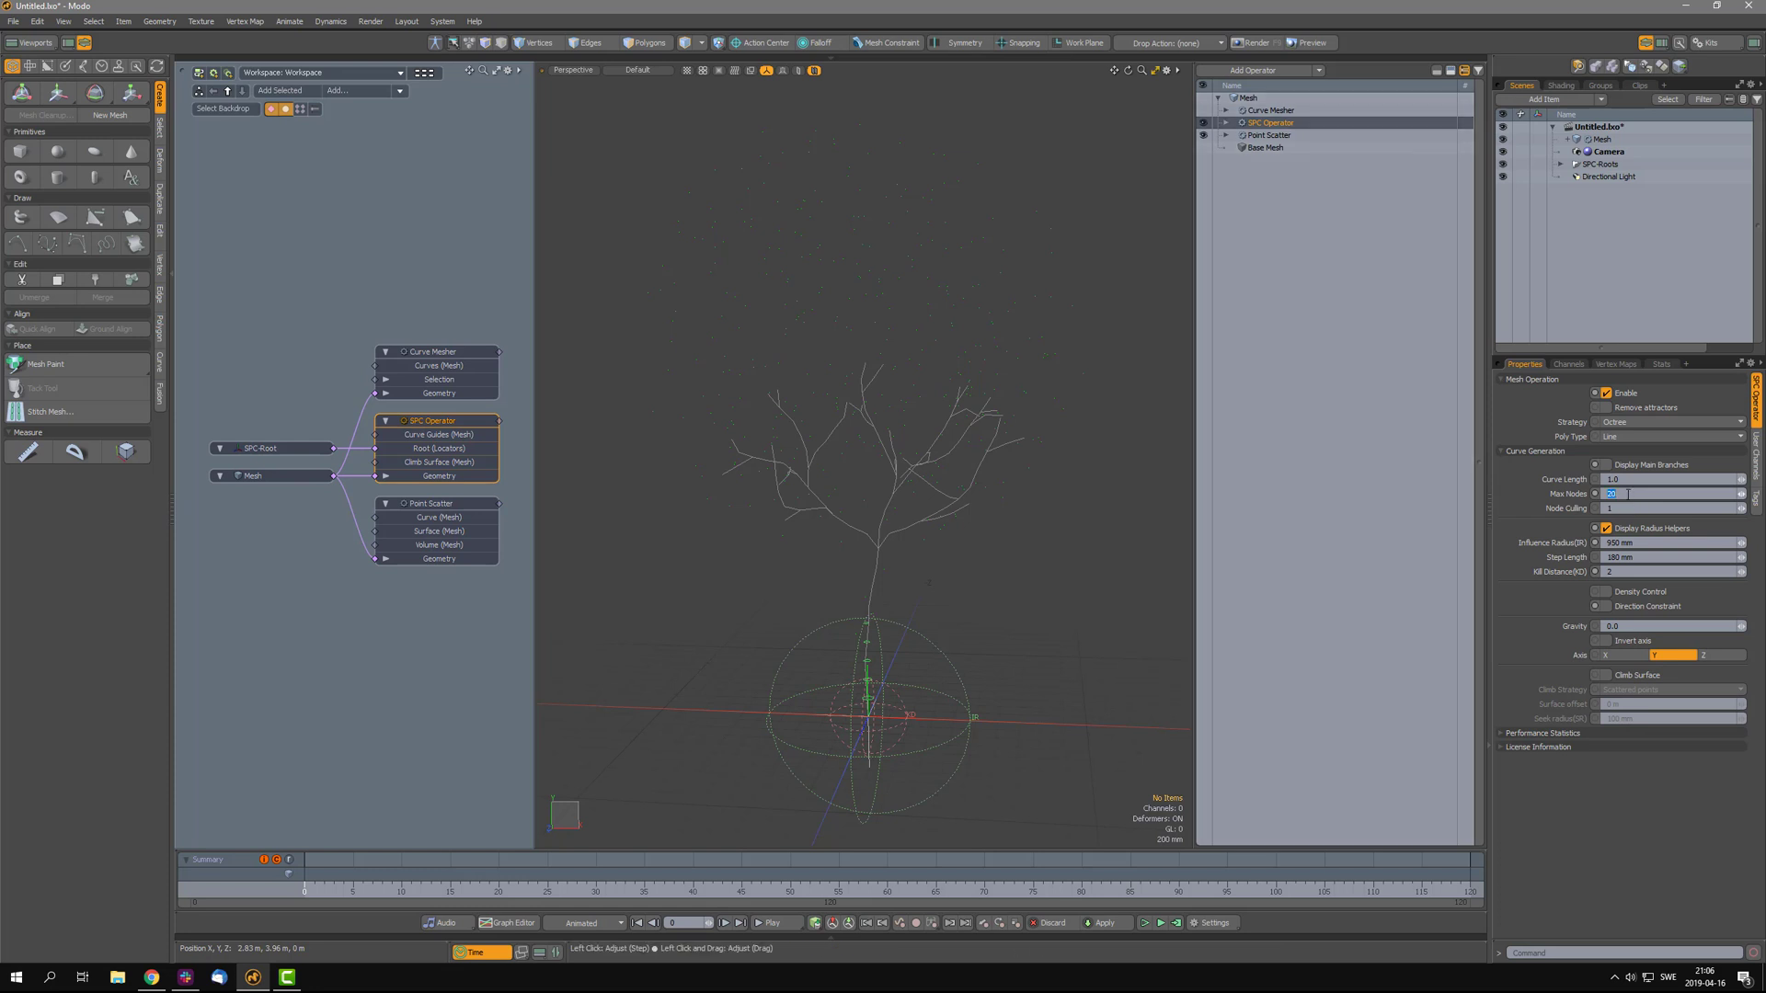
{"action": "type", "text": "21"}
{"action": "key", "text": "Return"}
{"action": "scroll", "coordinate": [1624, 494], "scroll_direction": "up", "scroll_amount": 7}
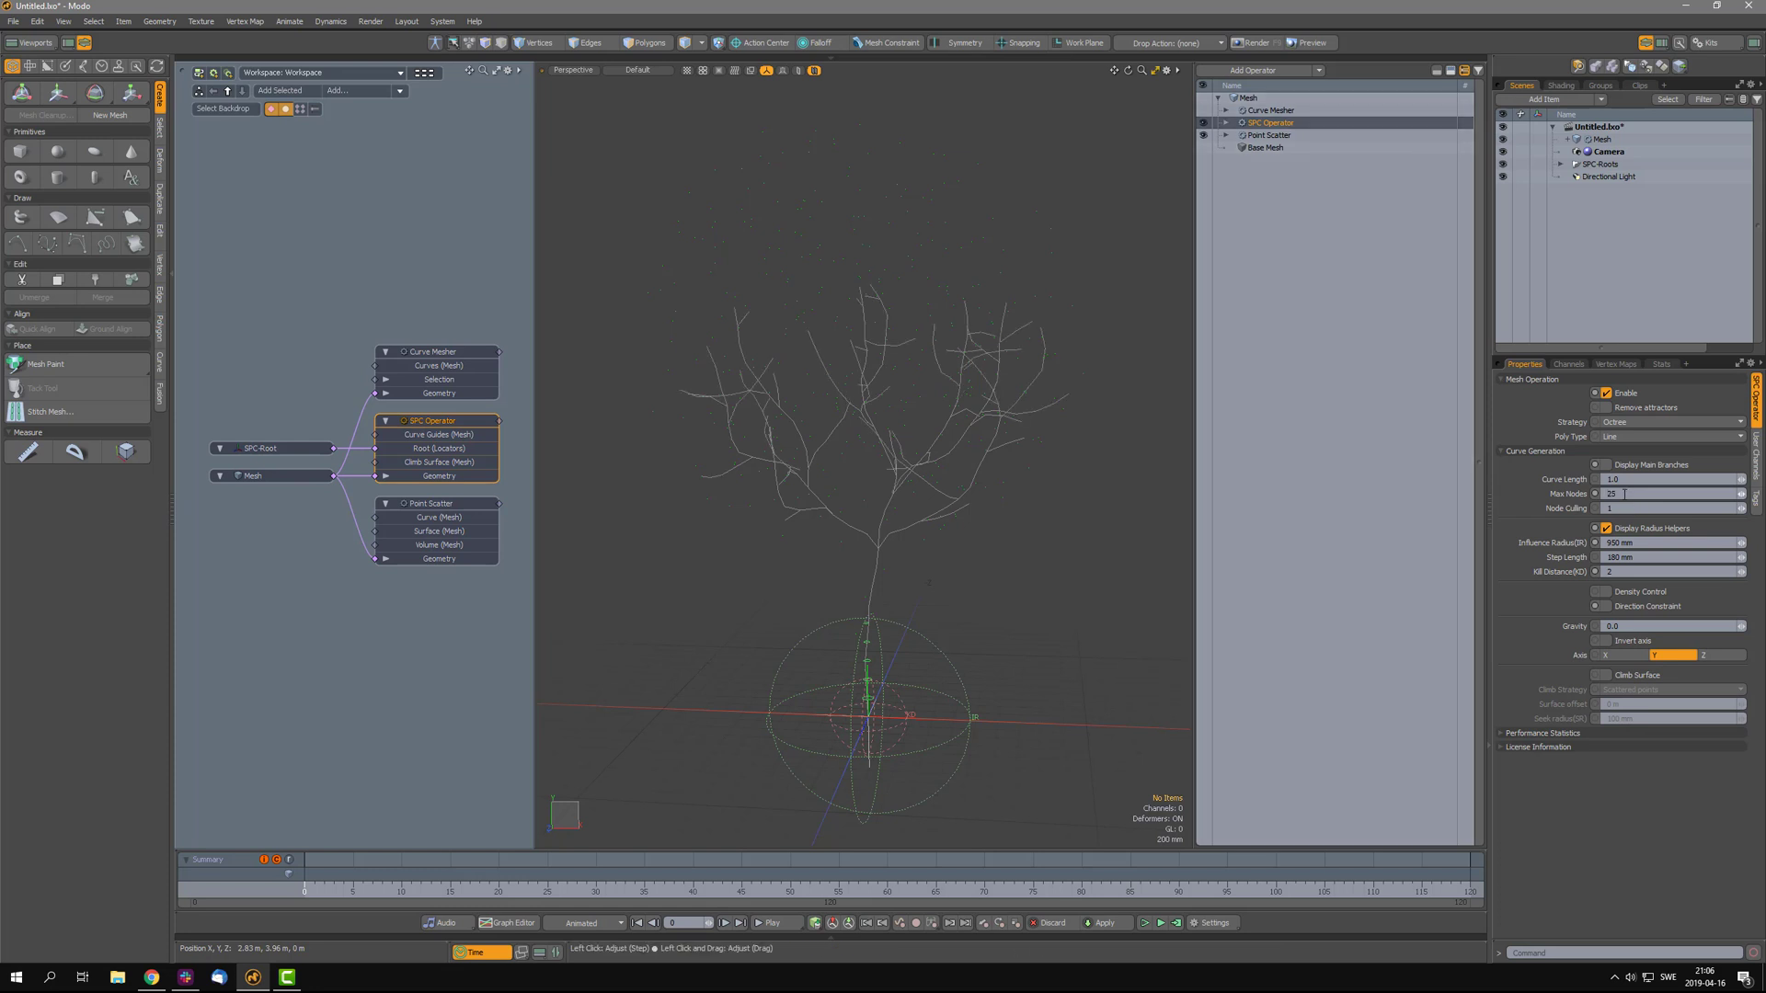
{"action": "scroll", "coordinate": [1624, 493], "scroll_direction": "up", "scroll_amount": 5}
{"action": "scroll", "coordinate": [1624, 494], "scroll_direction": "down", "scroll_amount": 19}
{"action": "scroll", "coordinate": [1624, 494], "scroll_direction": "down", "scroll_amount": 1}
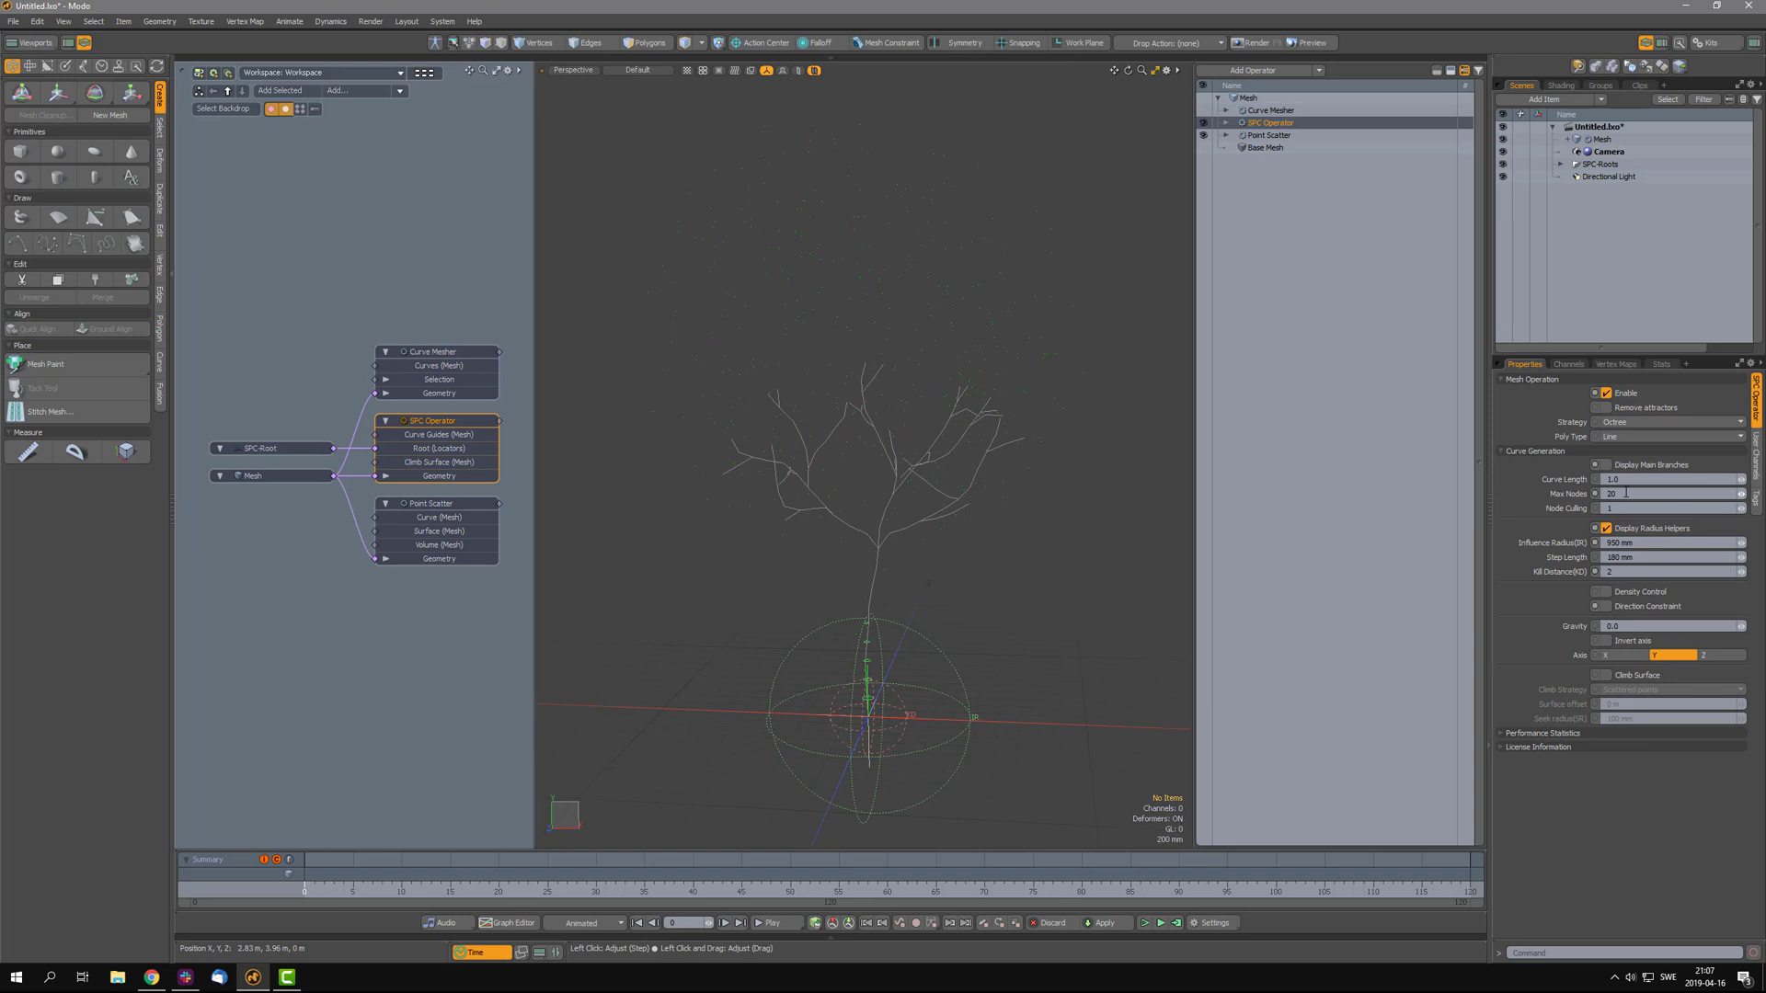
{"action": "scroll", "coordinate": [1626, 493], "scroll_direction": "up", "scroll_amount": 6}
{"action": "scroll", "coordinate": [1628, 495], "scroll_direction": "down", "scroll_amount": 2}
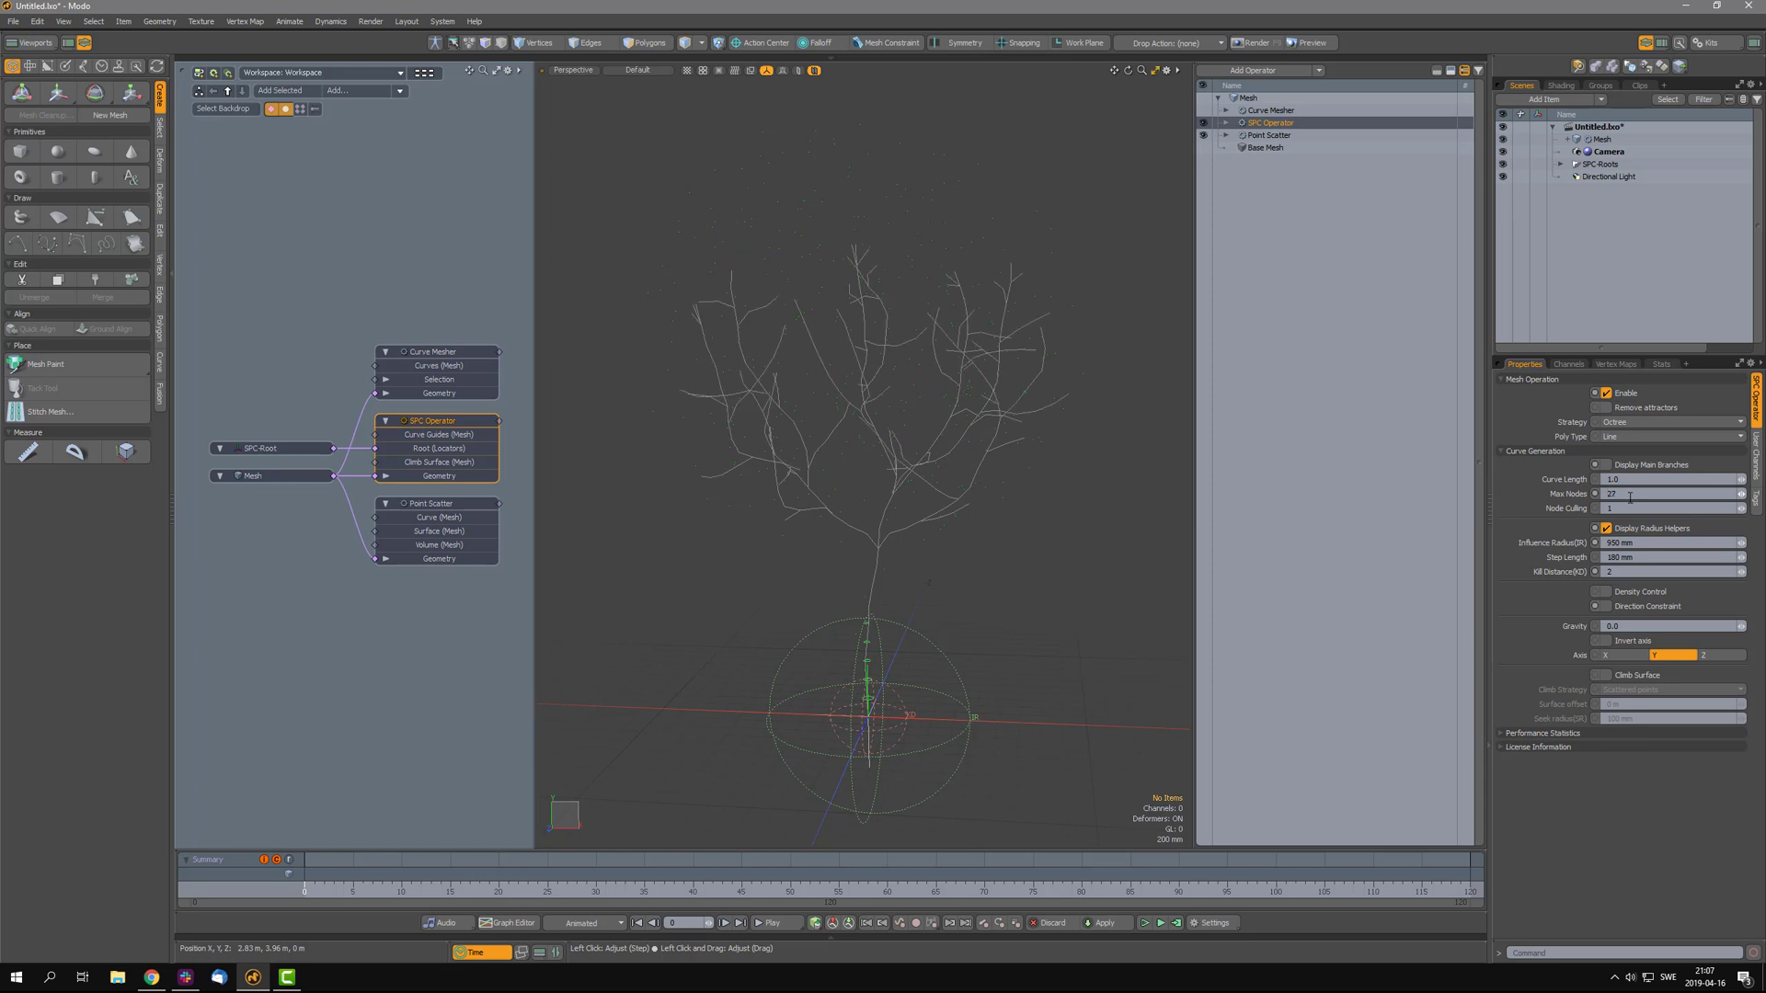
{"action": "scroll", "coordinate": [1632, 495], "scroll_direction": "up", "scroll_amount": 2}
{"action": "scroll", "coordinate": [1632, 493], "scroll_direction": "down", "scroll_amount": 1}
- Try Kill Distance values of 3, 4, 3 and 1 on the SPC Operator
{"action": "type", "text": "3"}
{"action": "key", "text": "Return"}
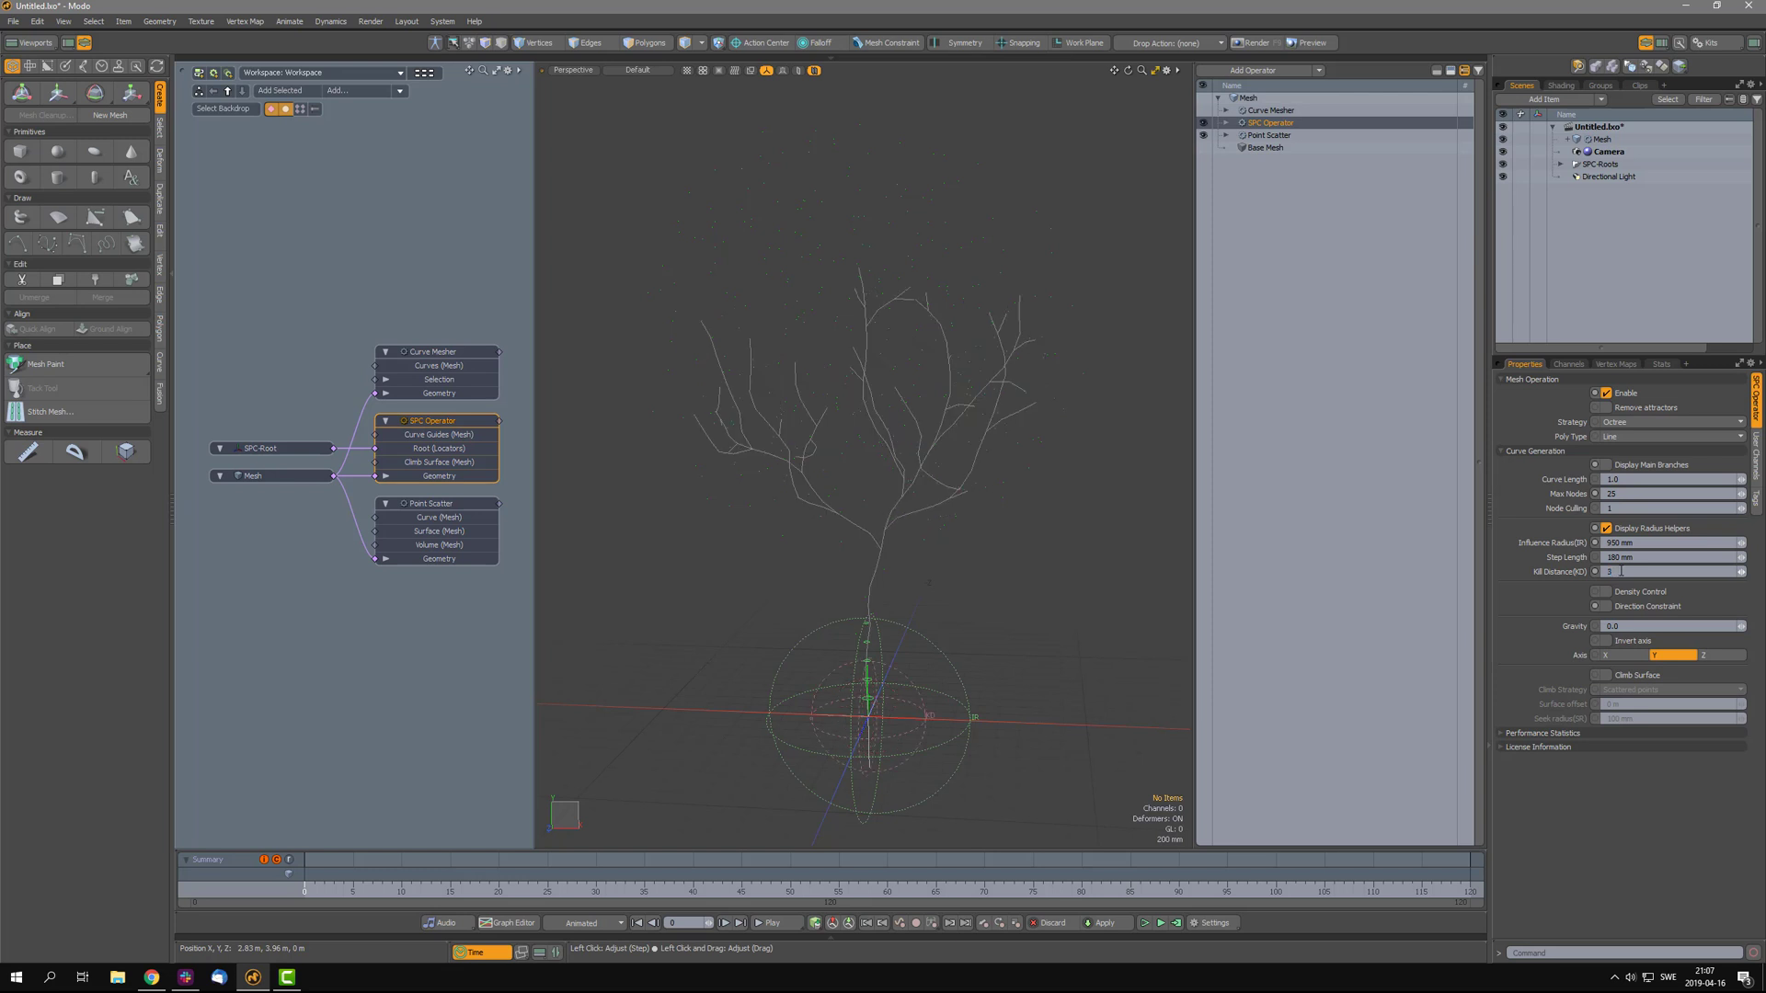
{"action": "double_click", "coordinate": [1620, 571]}
{"action": "type", "text": "4"}
{"action": "key", "text": "Return"}
{"action": "double_click", "coordinate": [1620, 571]}
{"action": "type", "text": "3"}
{"action": "key", "text": "Return"}
{"action": "double_click", "coordinate": [1621, 571]}
{"action": "type", "text": "1"}
{"action": "key", "text": "Return"}
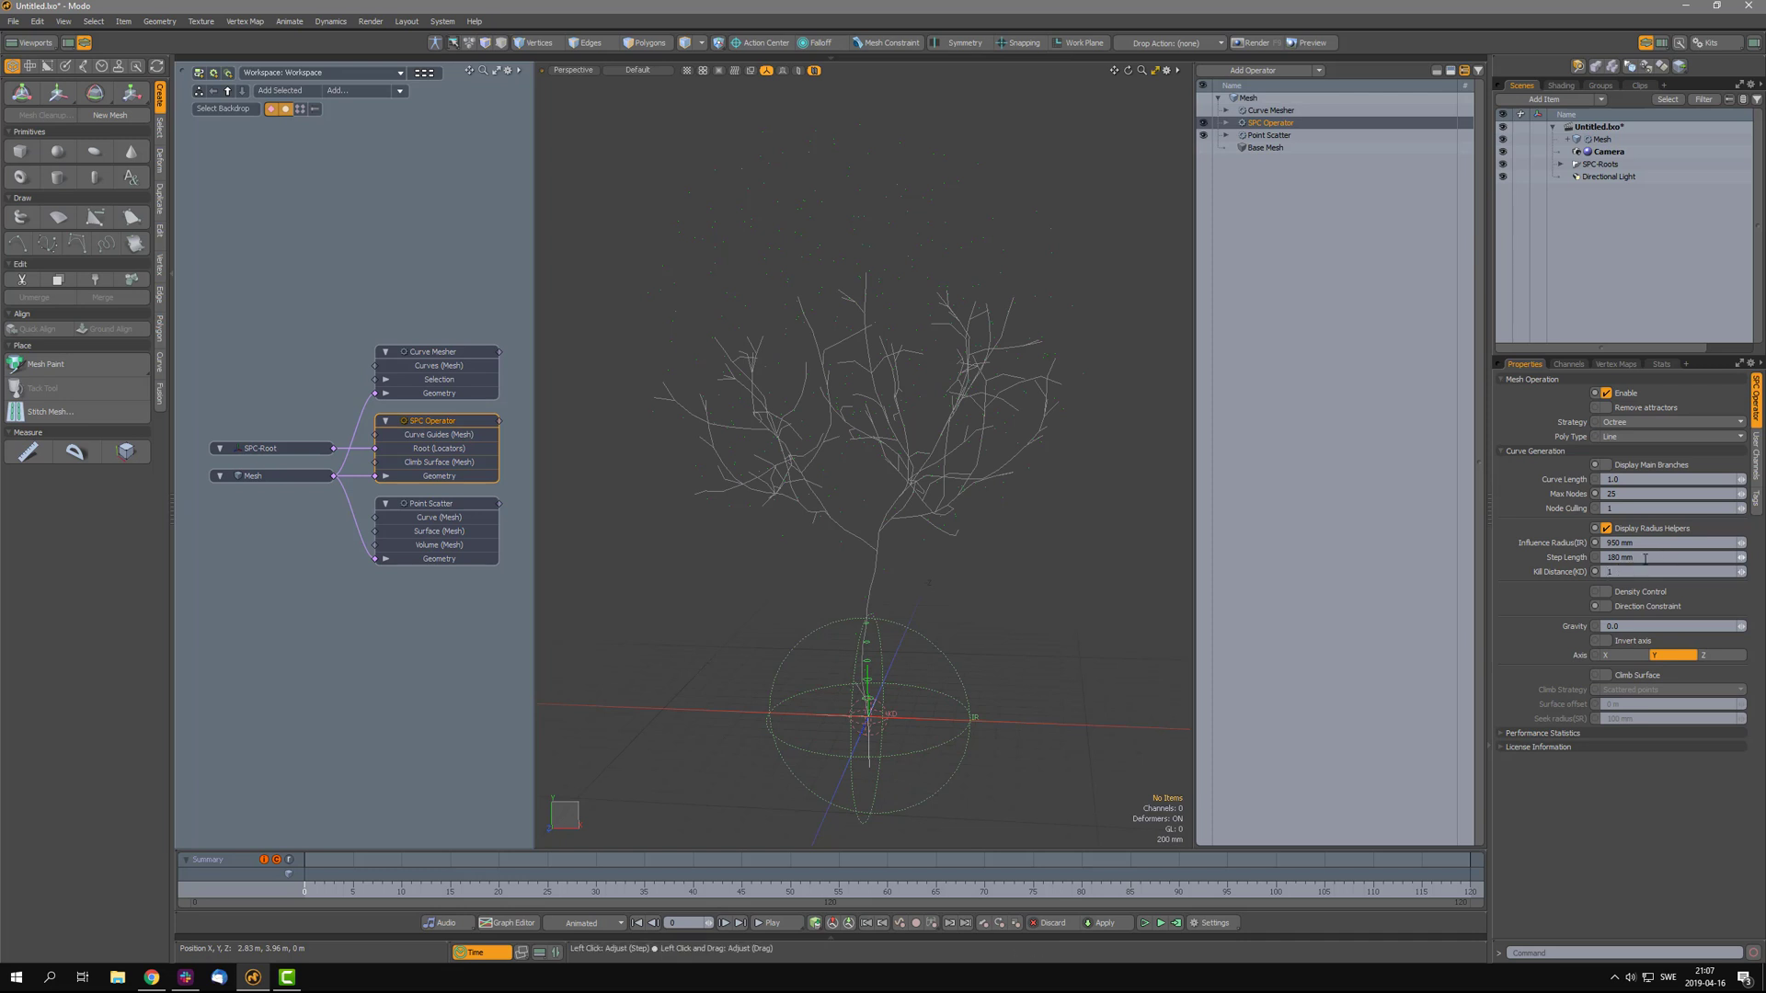
- Set the SPC Operator's Max Nodes to 31 and its Kill Distance to 2
{"action": "double_click", "coordinate": [1628, 494]}
{"action": "type", "text": "31"}
{"action": "key", "text": "Return"}
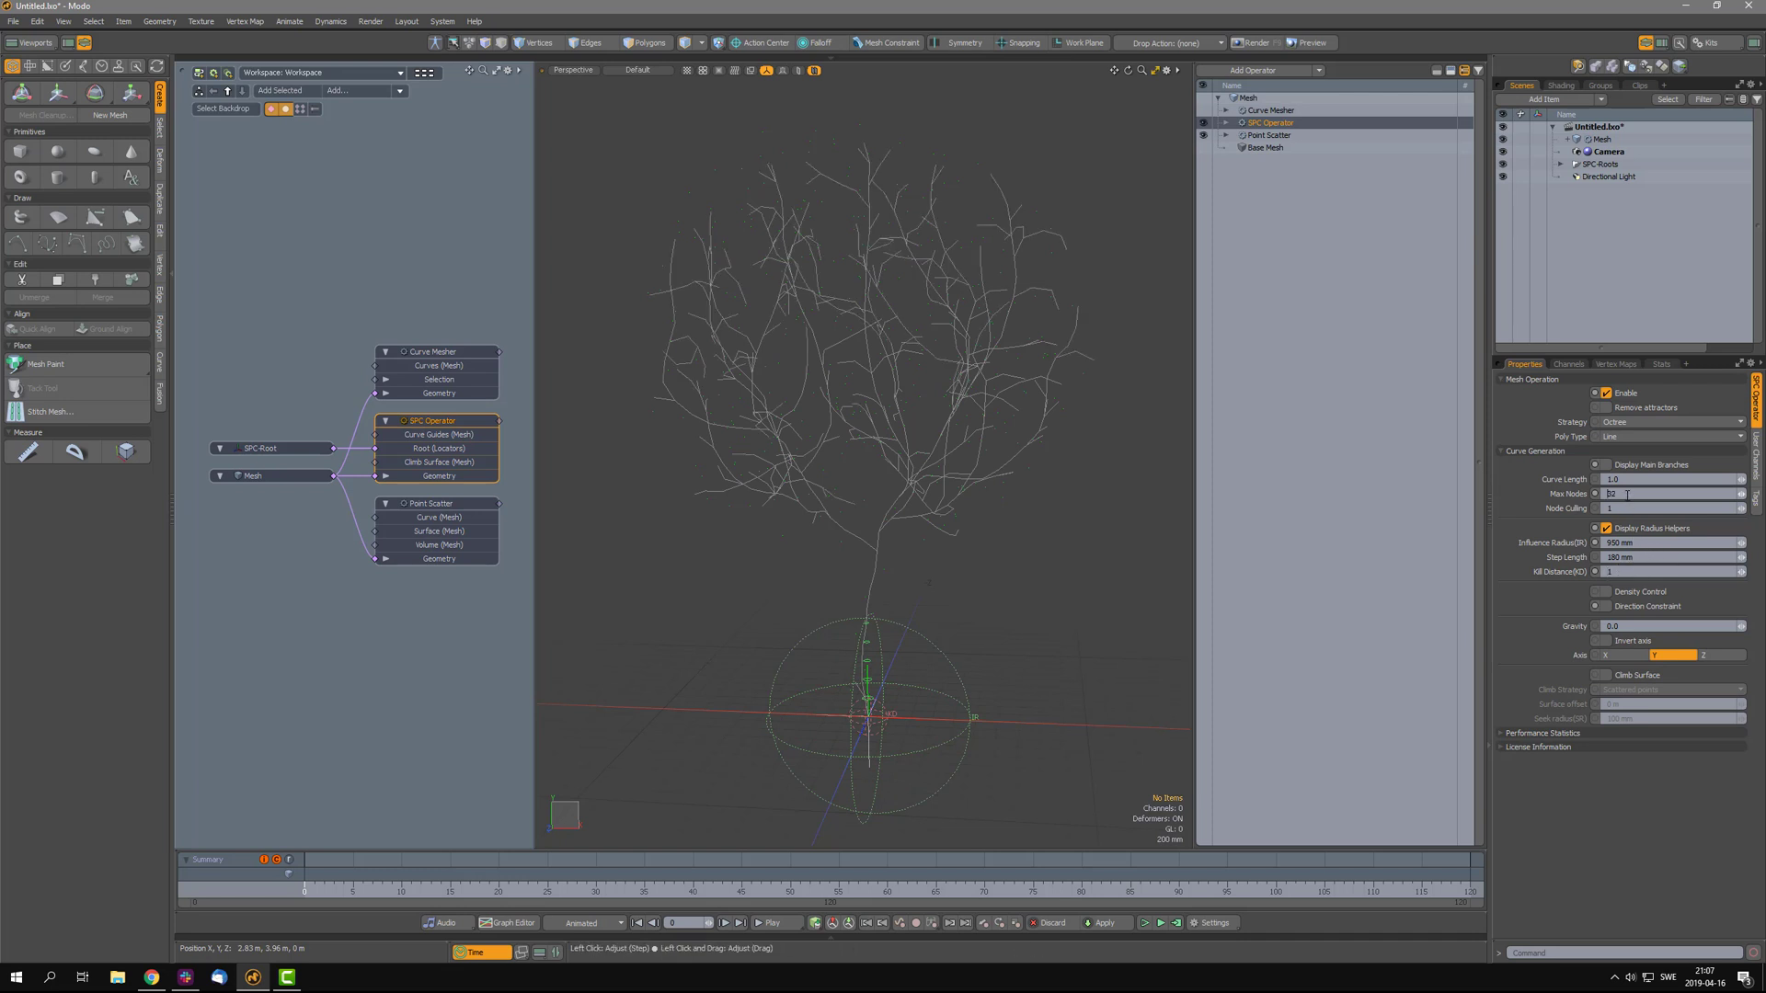
{"action": "double_click", "coordinate": [1620, 571]}
{"action": "type", "text": "2"}
{"action": "key", "text": "Return"}
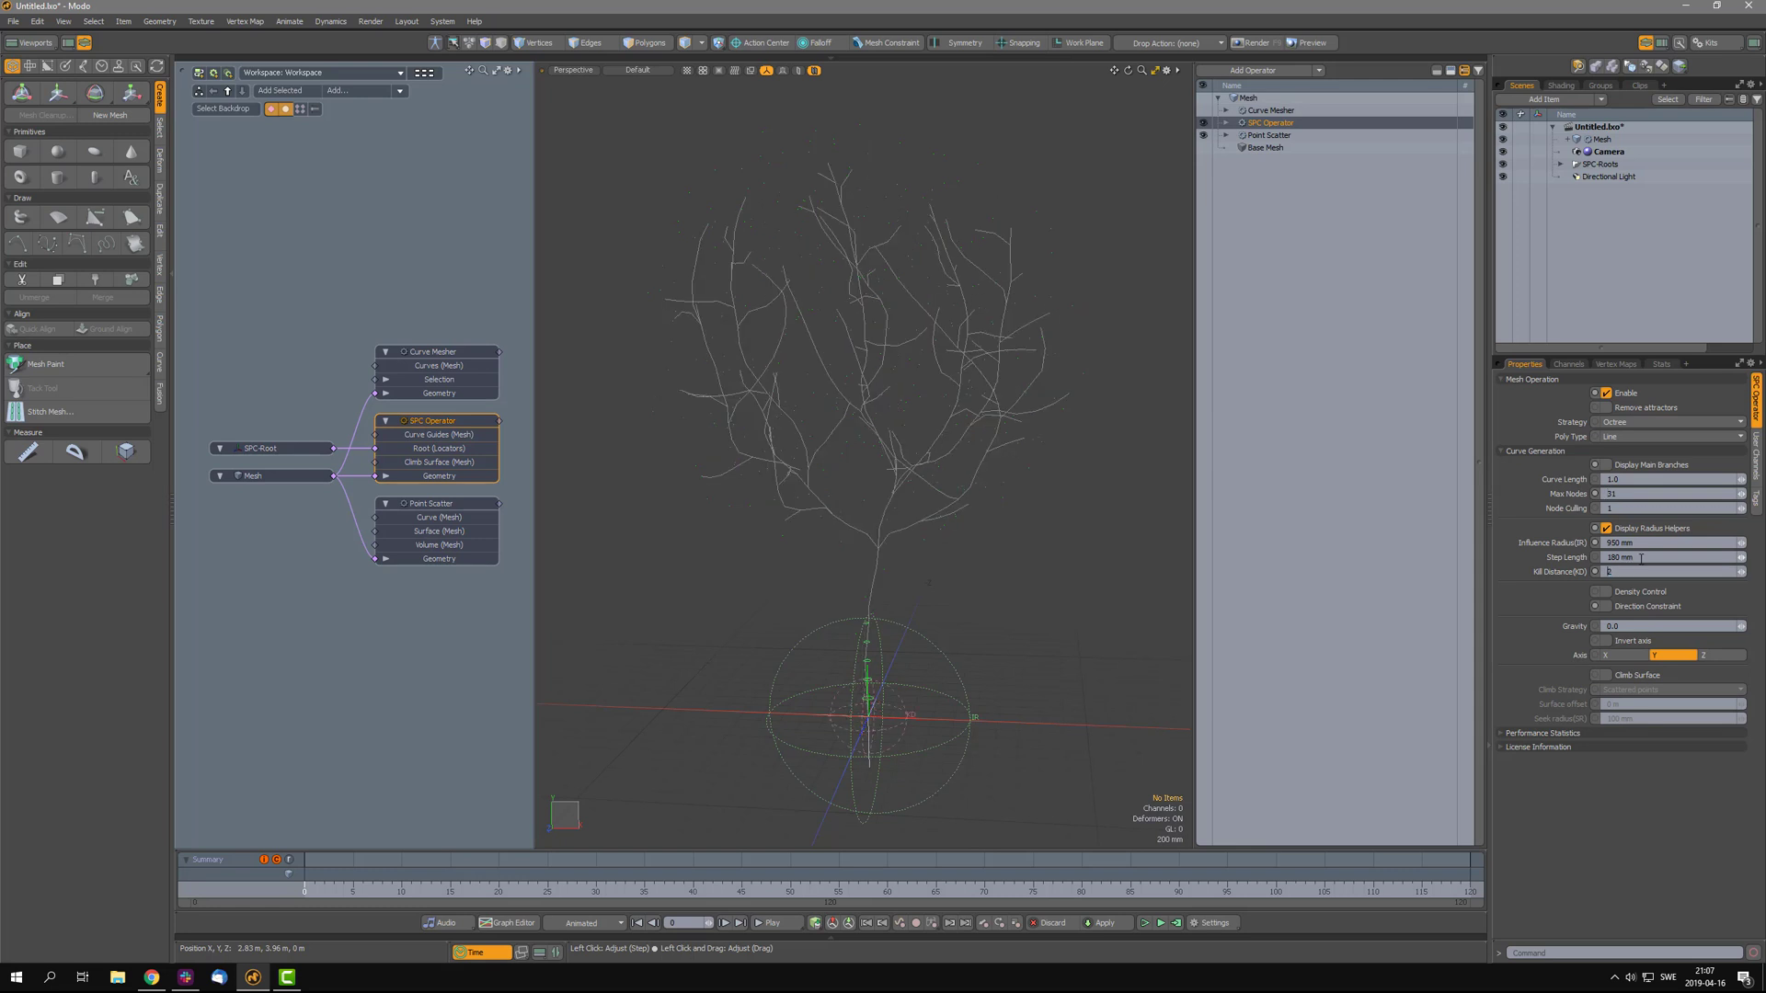
- Lower the Influence Radius to 673 mm and enable the Curve Mesher, with the SPC Operator and Point Scatter on
{"action": "left_click_drag", "start_coordinate": [1744, 544], "coordinate": [1714, 543]}
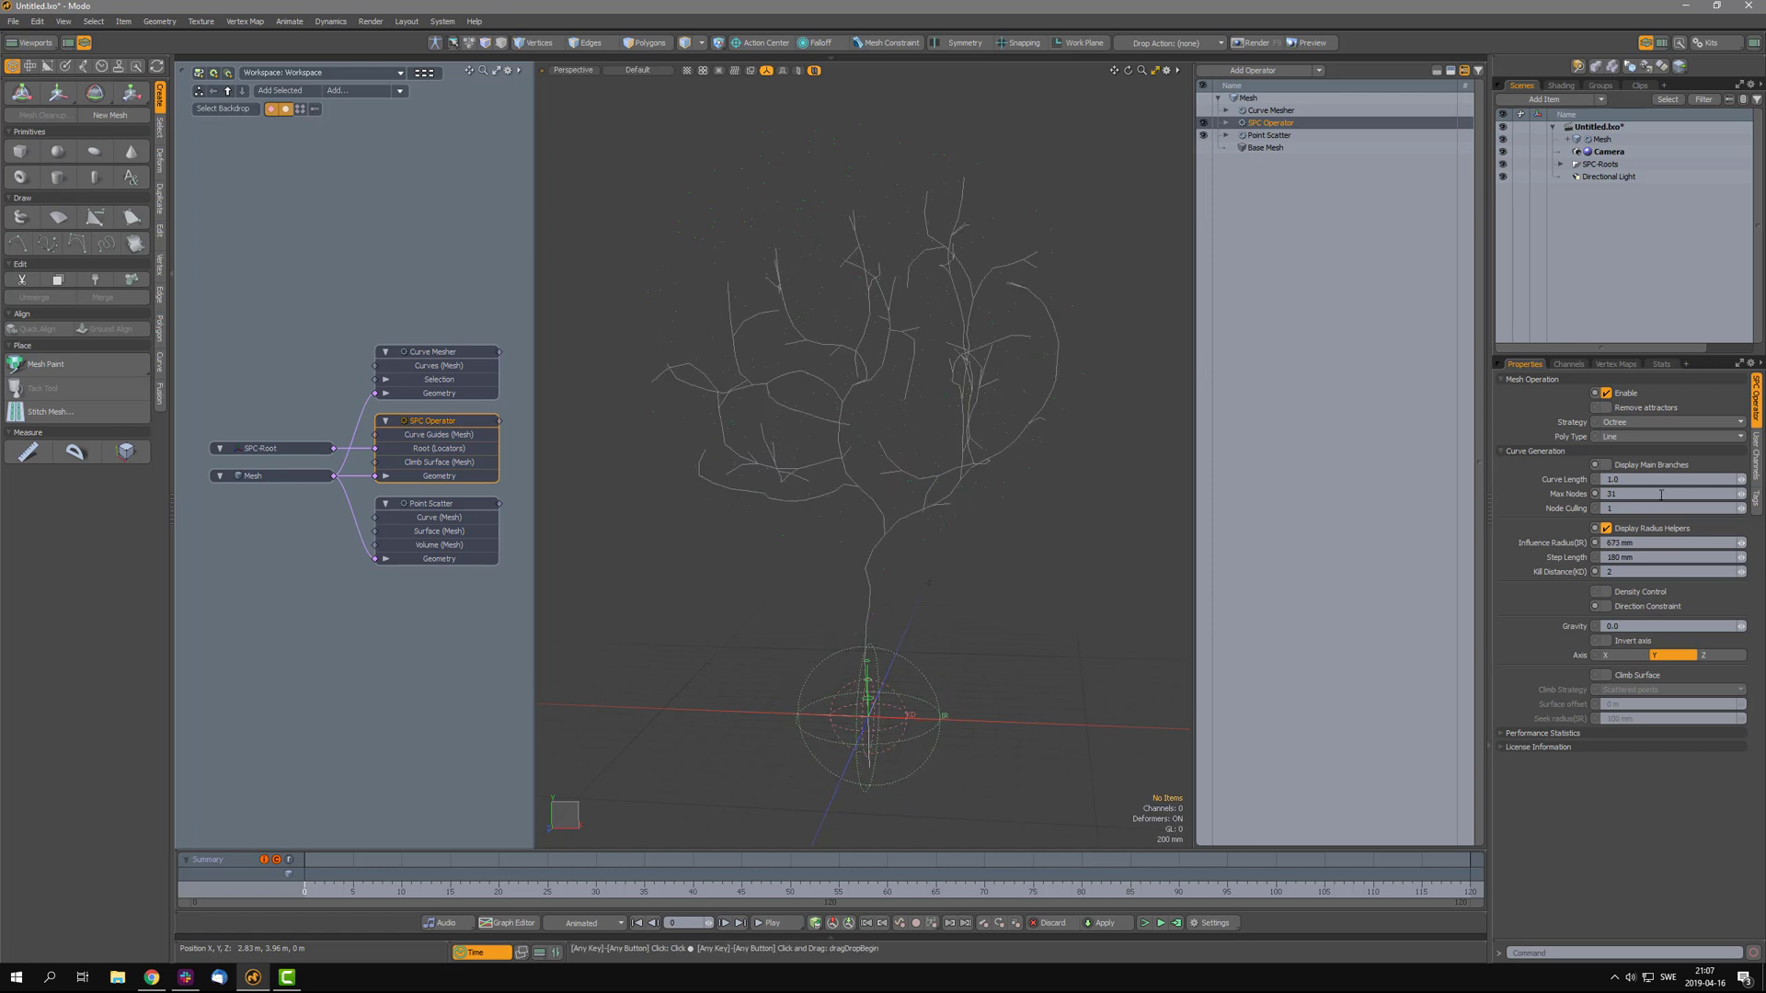
{"action": "left_click", "coordinate": [1203, 123]}
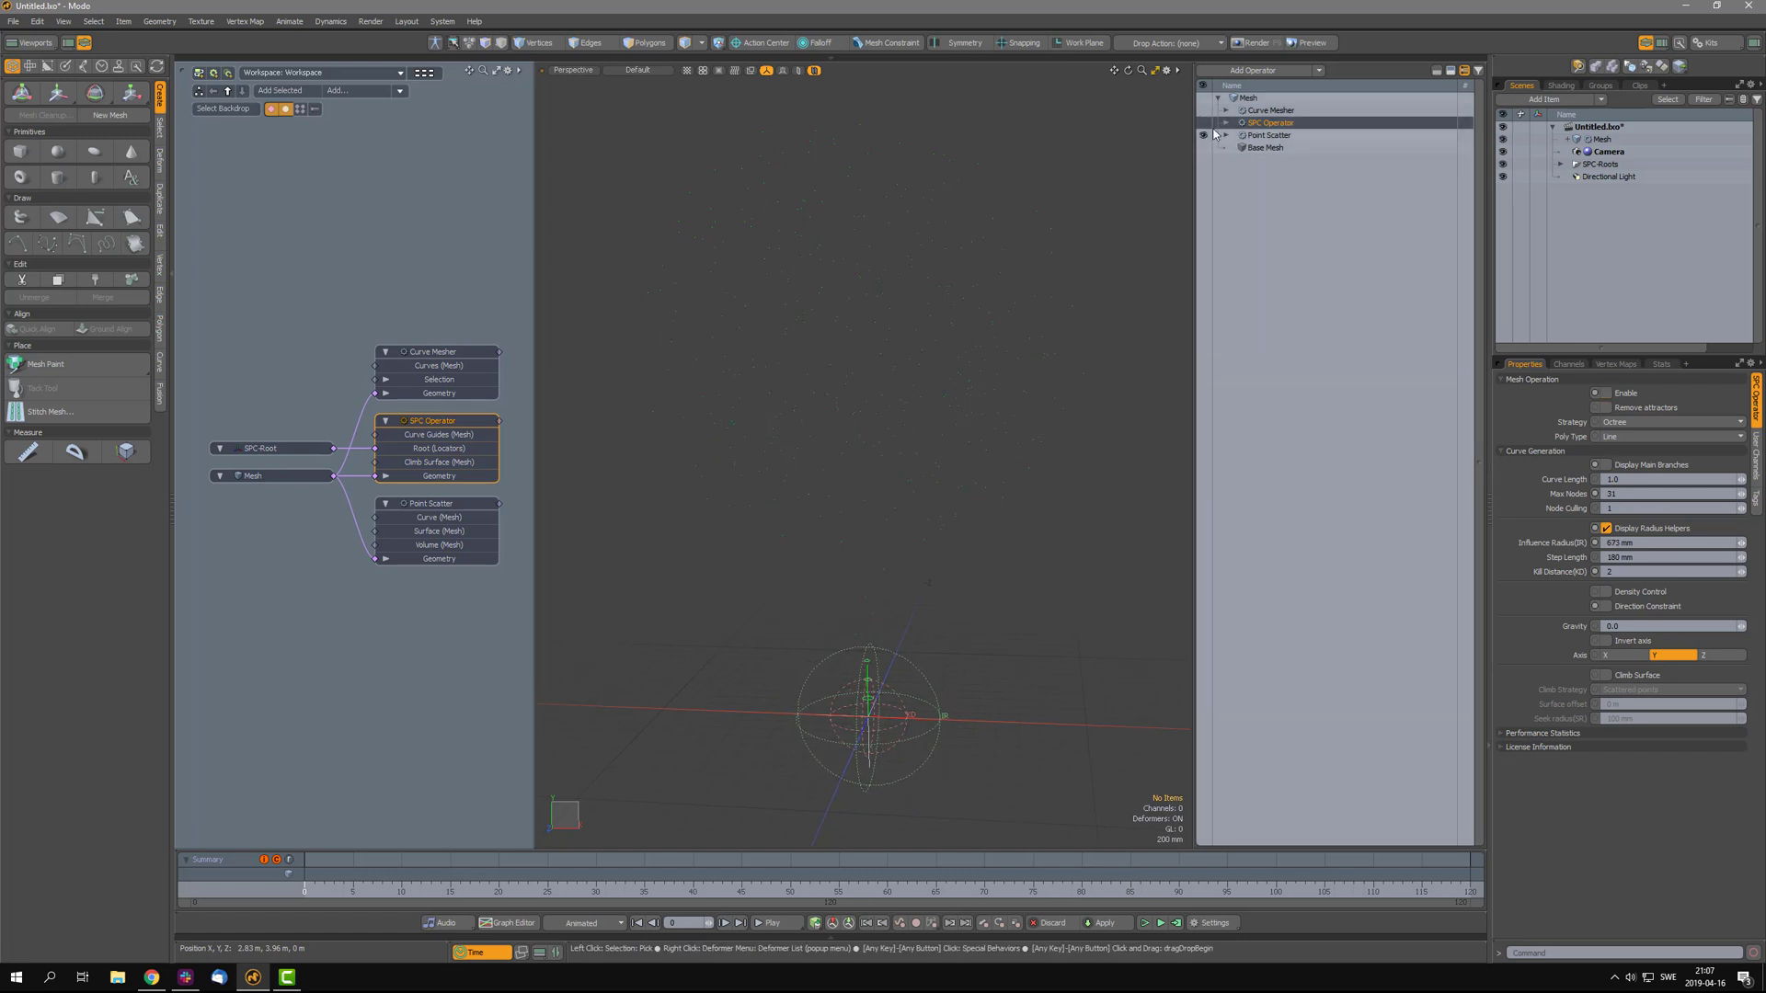
{"action": "left_click", "coordinate": [1203, 135]}
{"action": "left_click", "coordinate": [1203, 122]}
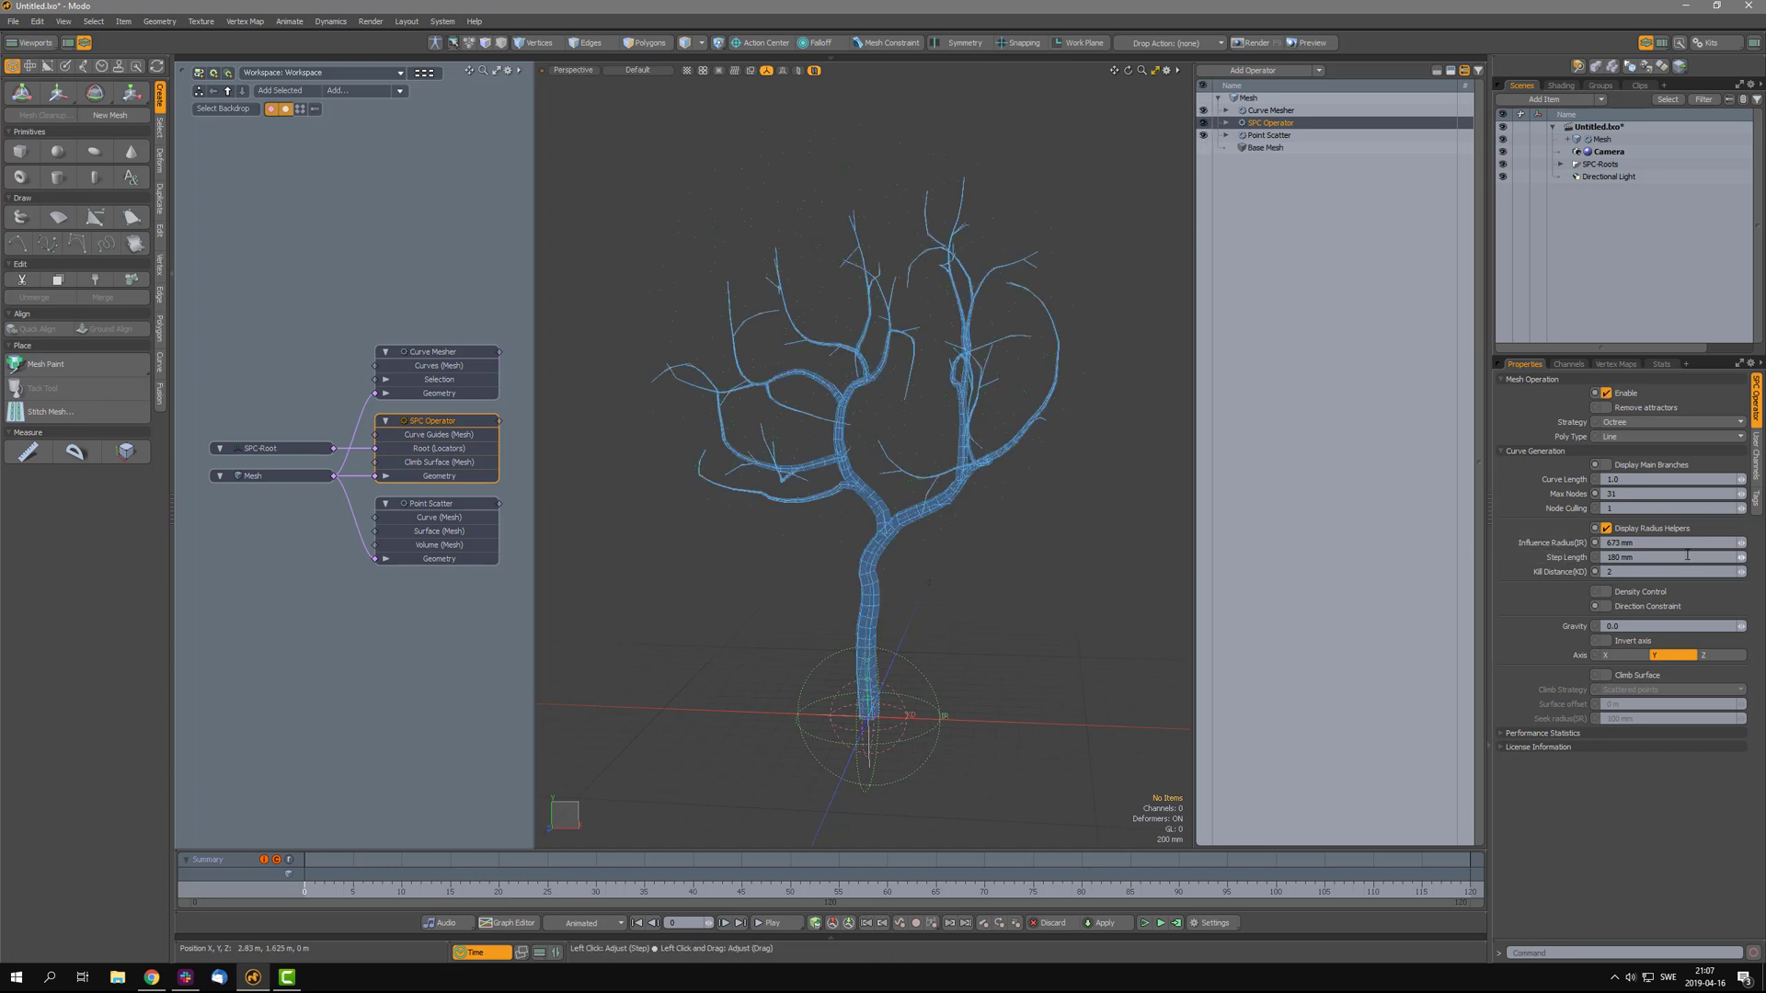
- Raise the SPC Operator's Influence Radius to 947 mm and its Step Length to 332 mm
{"action": "mouse_move", "coordinate": [1740, 542]}
{"action": "left_mouse_down"}
{"action": "mouse_move", "coordinate": [1675, 549]}
{"action": "mouse_move", "coordinate": [1761, 557]}
{"action": "left_mouse_up"}
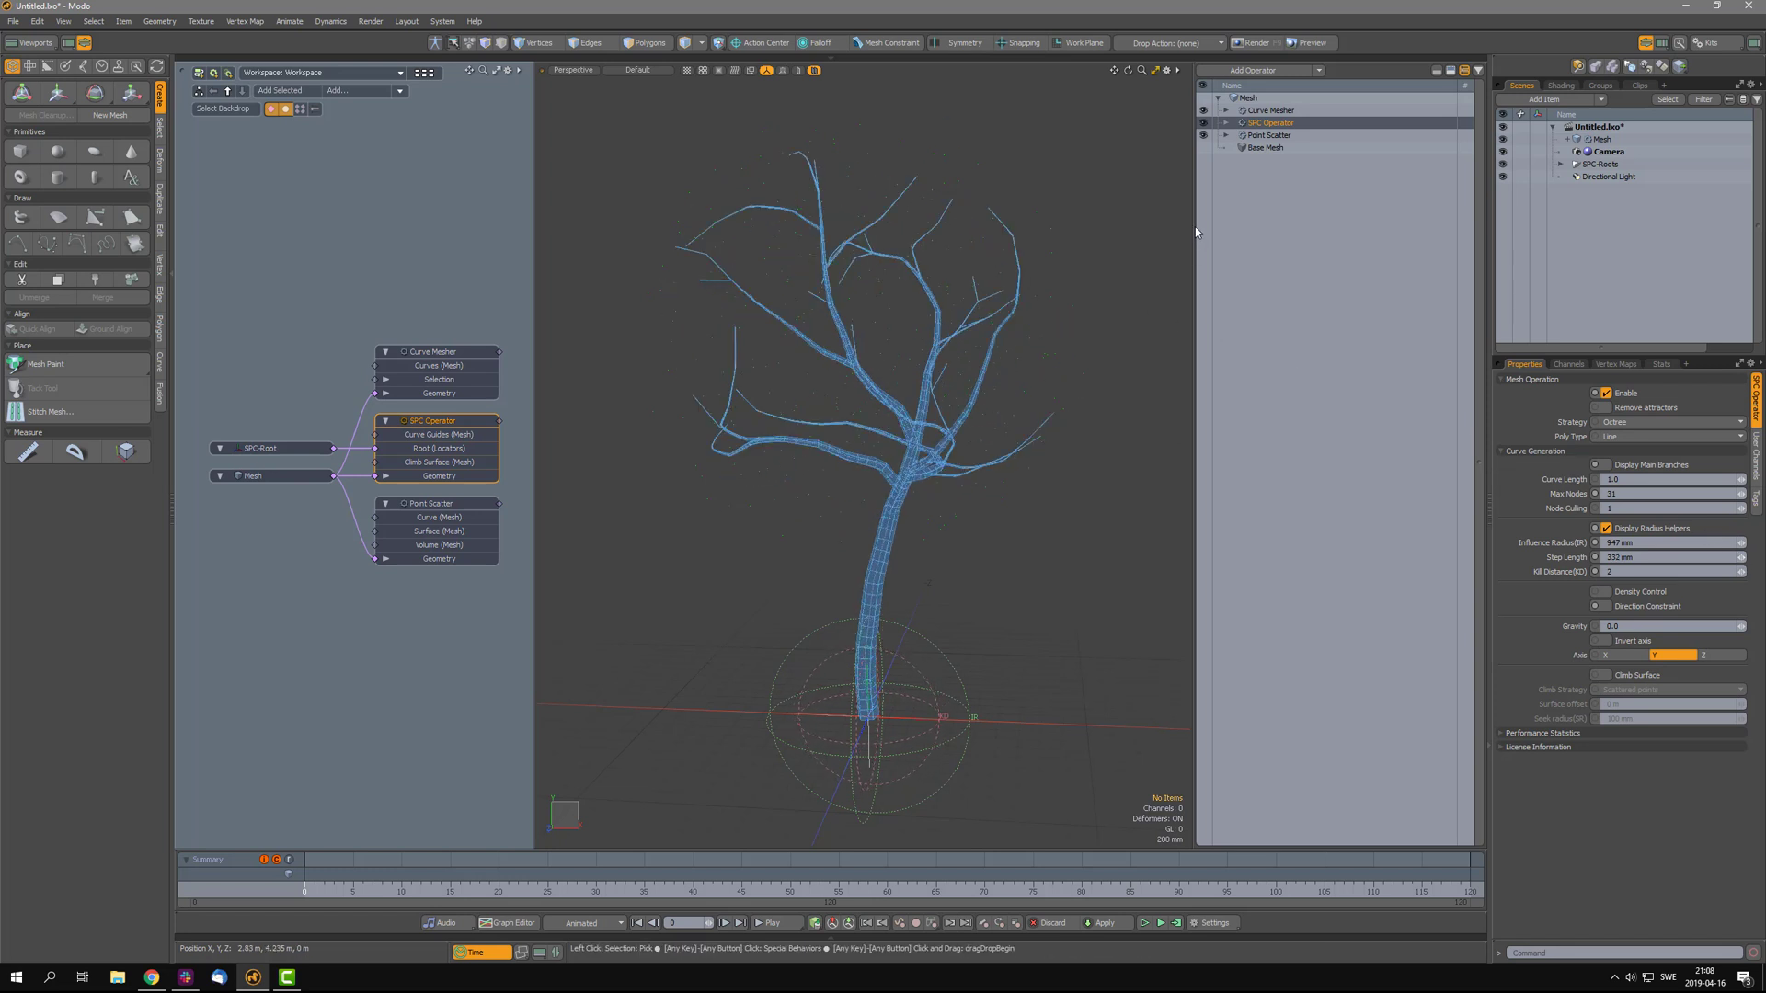
- Disable the Curve Mesher and select all connected vertices of the generated tree curve to examine their spacing
{"action": "left_click", "coordinate": [538, 42]}
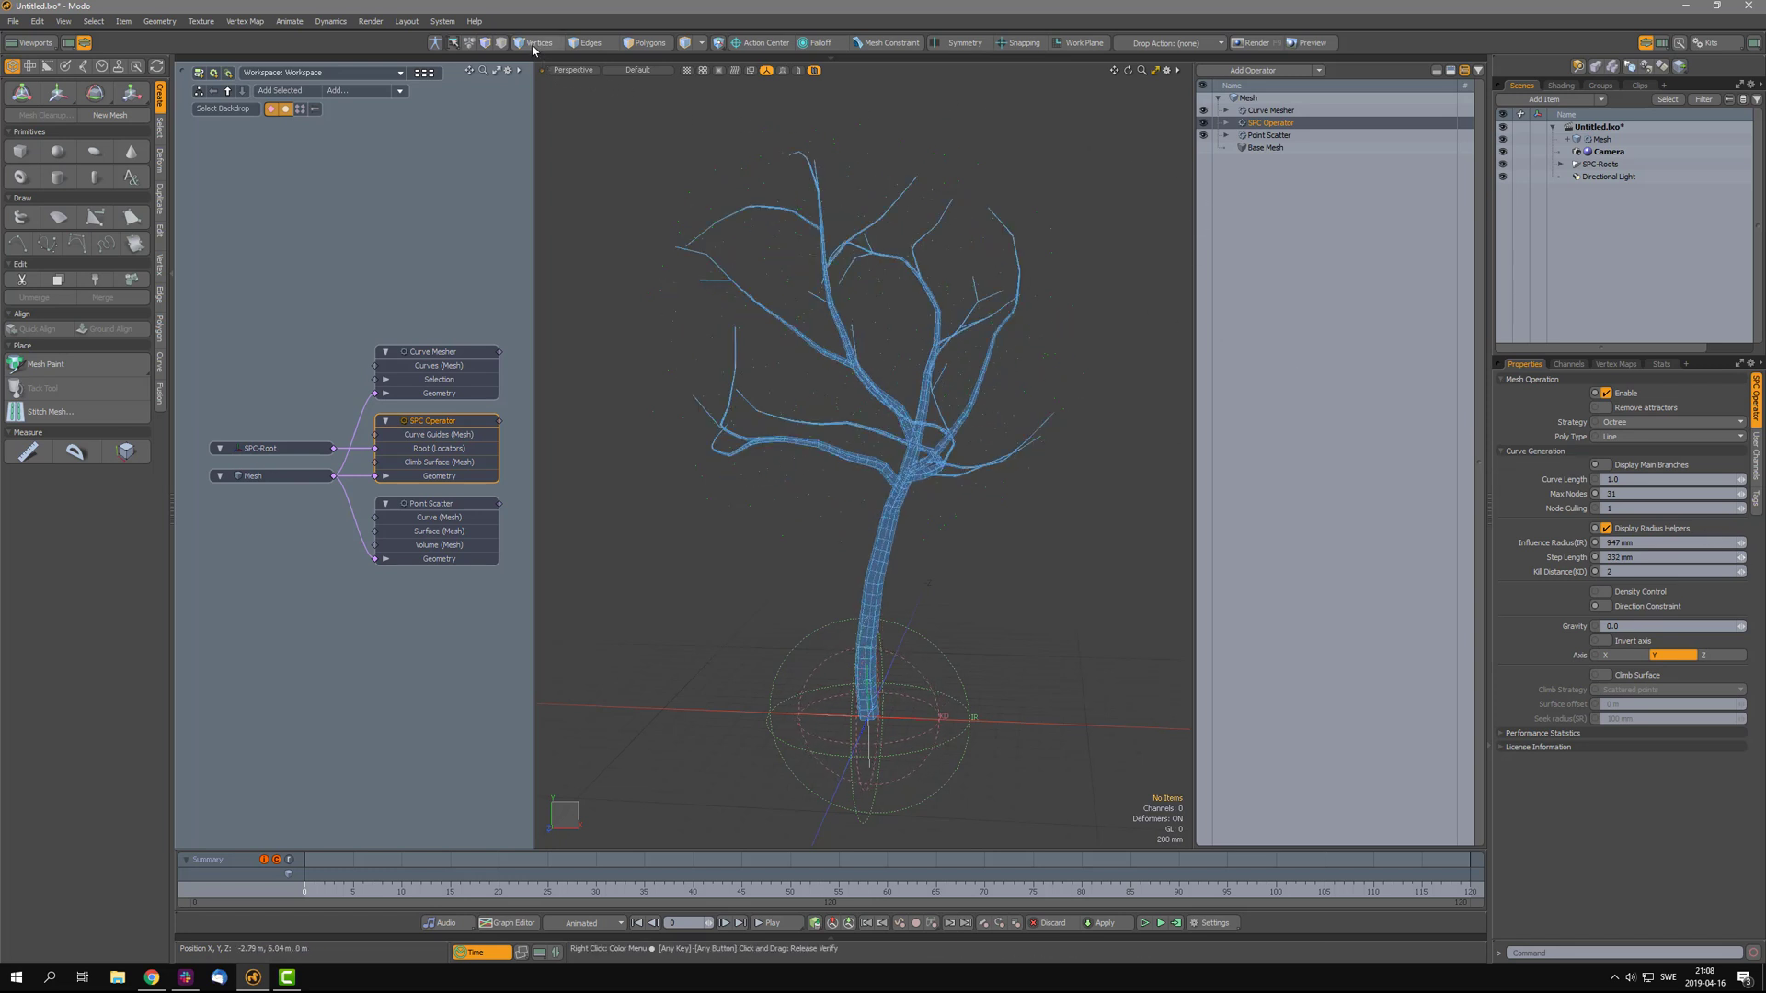
{"action": "left_click", "coordinate": [1203, 110]}
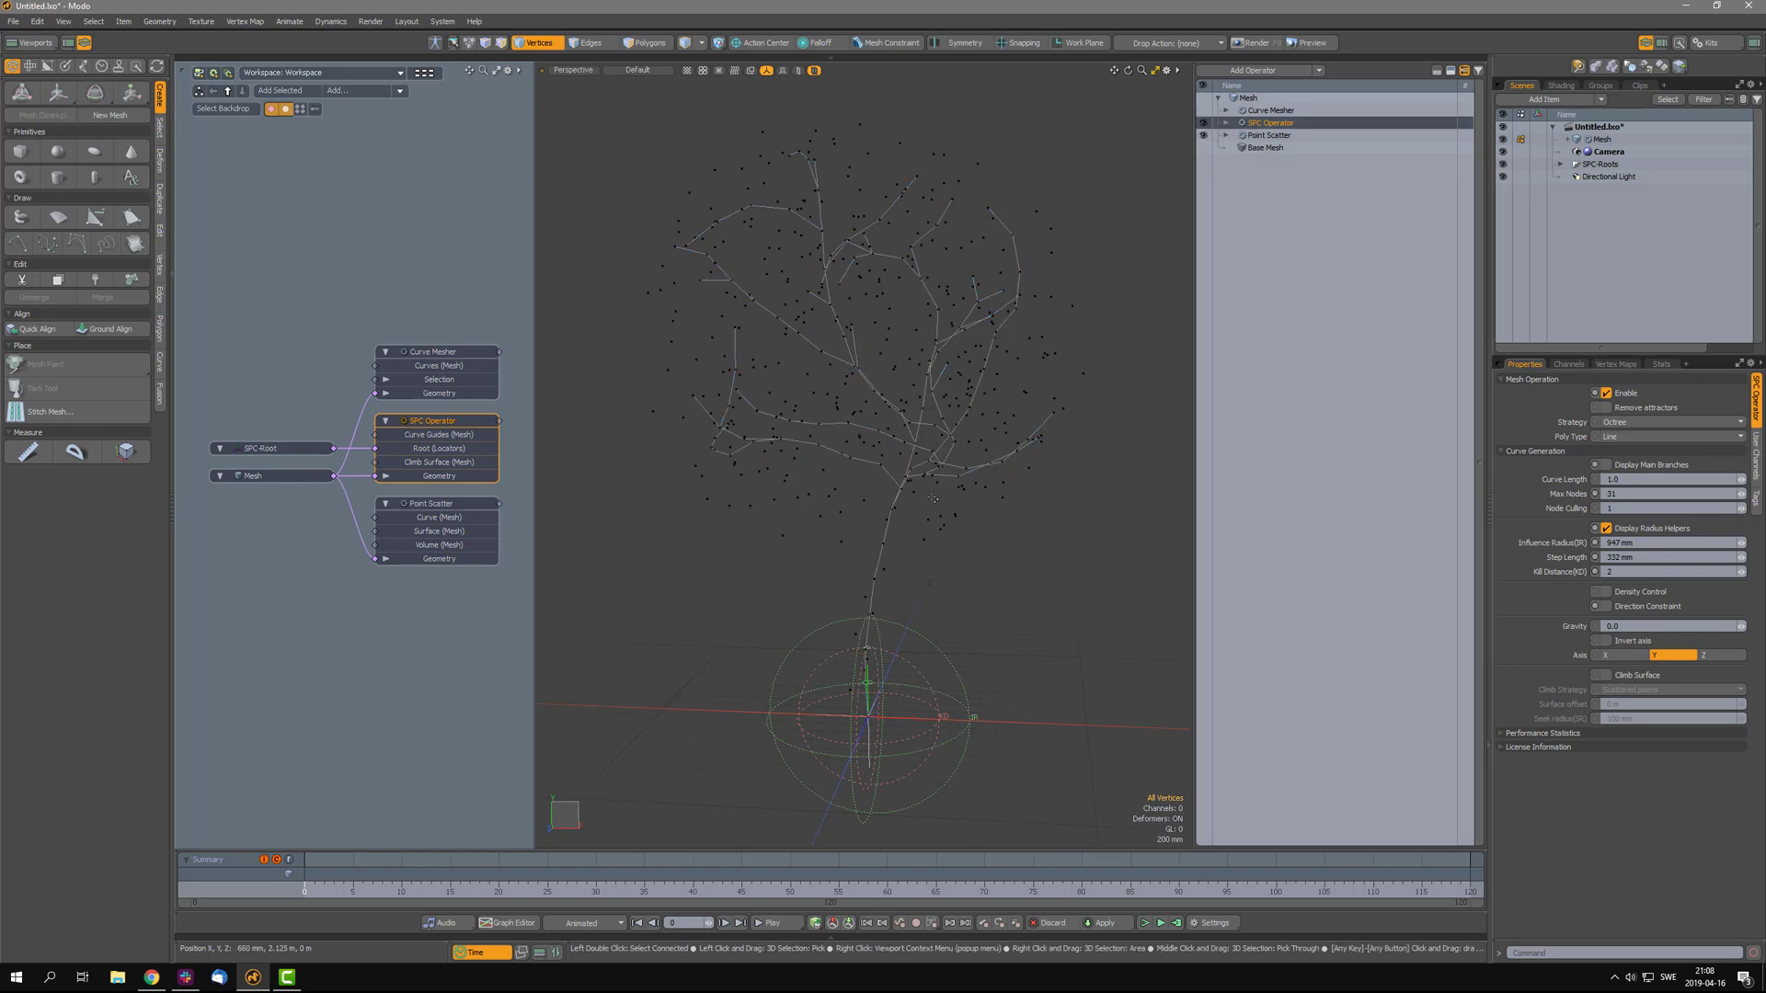
{"action": "double_click", "coordinate": [890, 542]}
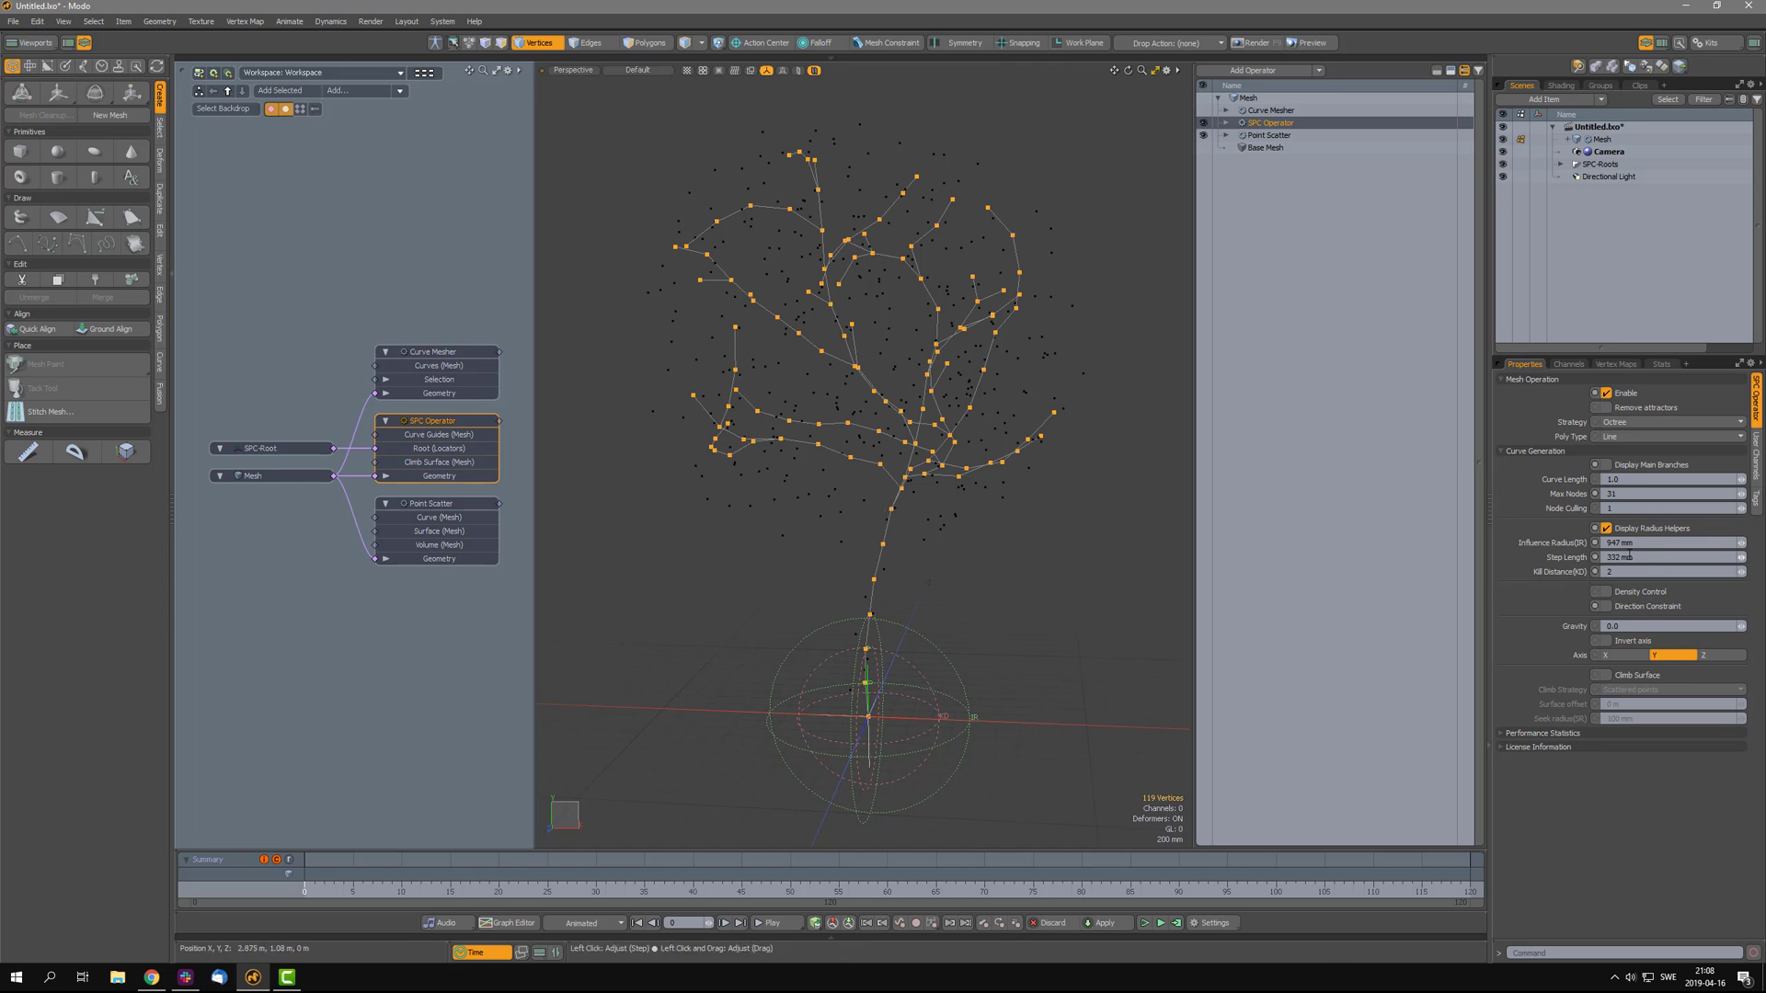
- Lower the Step Length to 94.2 mm and raise Max Nodes until the branches grow through the point cloud
{"action": "left_click", "coordinate": [1740, 557]}
{"action": "left_click_drag", "start_coordinate": [1741, 557], "coordinate": [1716, 558]}
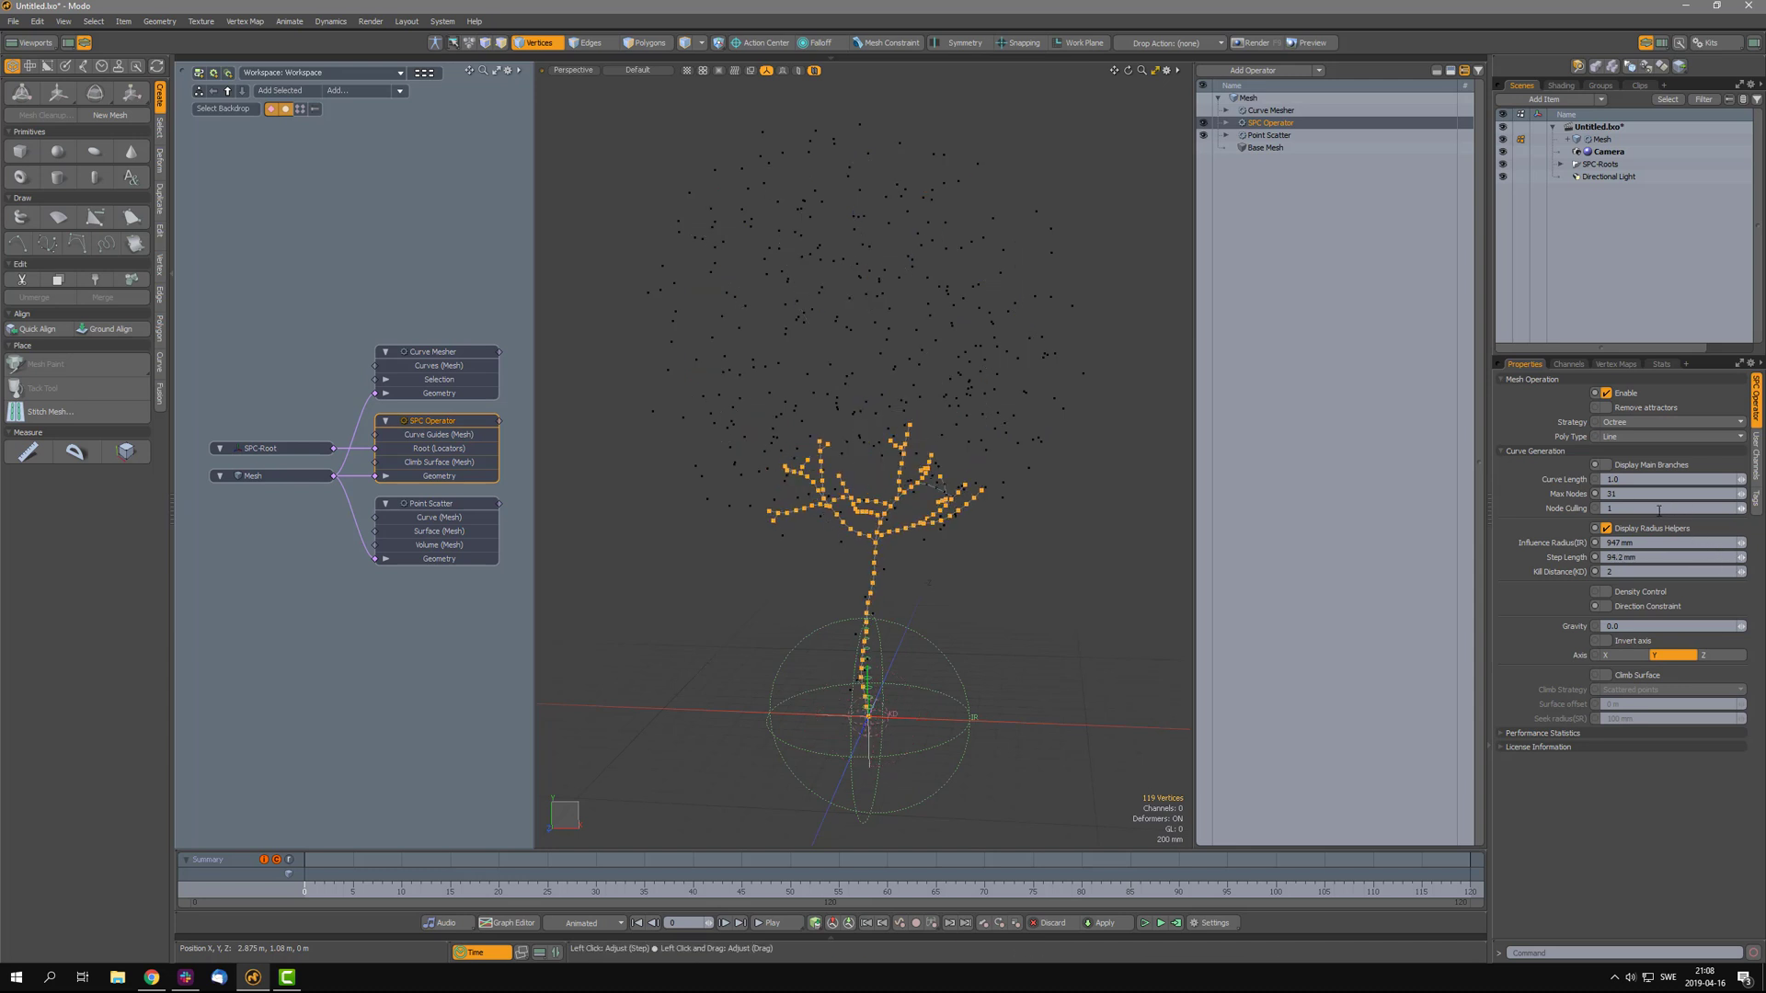
{"action": "type", "text": "62"}
{"action": "key", "text": "Return"}
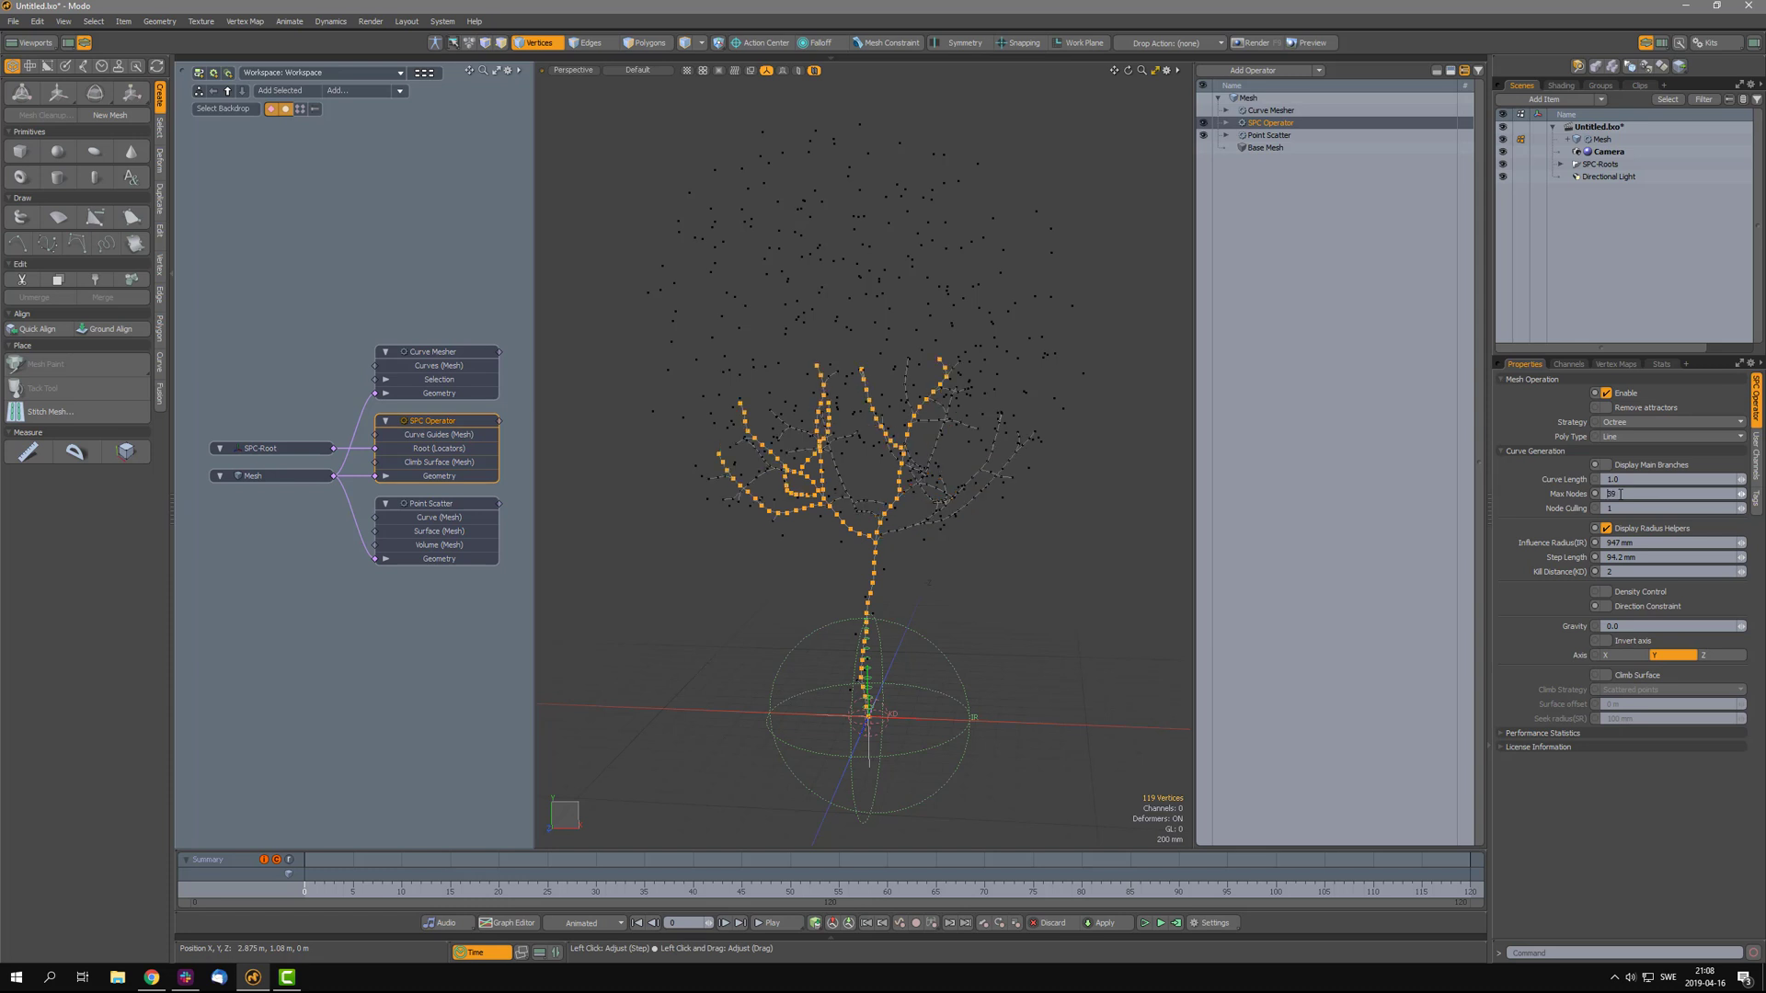
{"action": "scroll", "coordinate": [1620, 493], "scroll_direction": "down", "scroll_amount": 3}
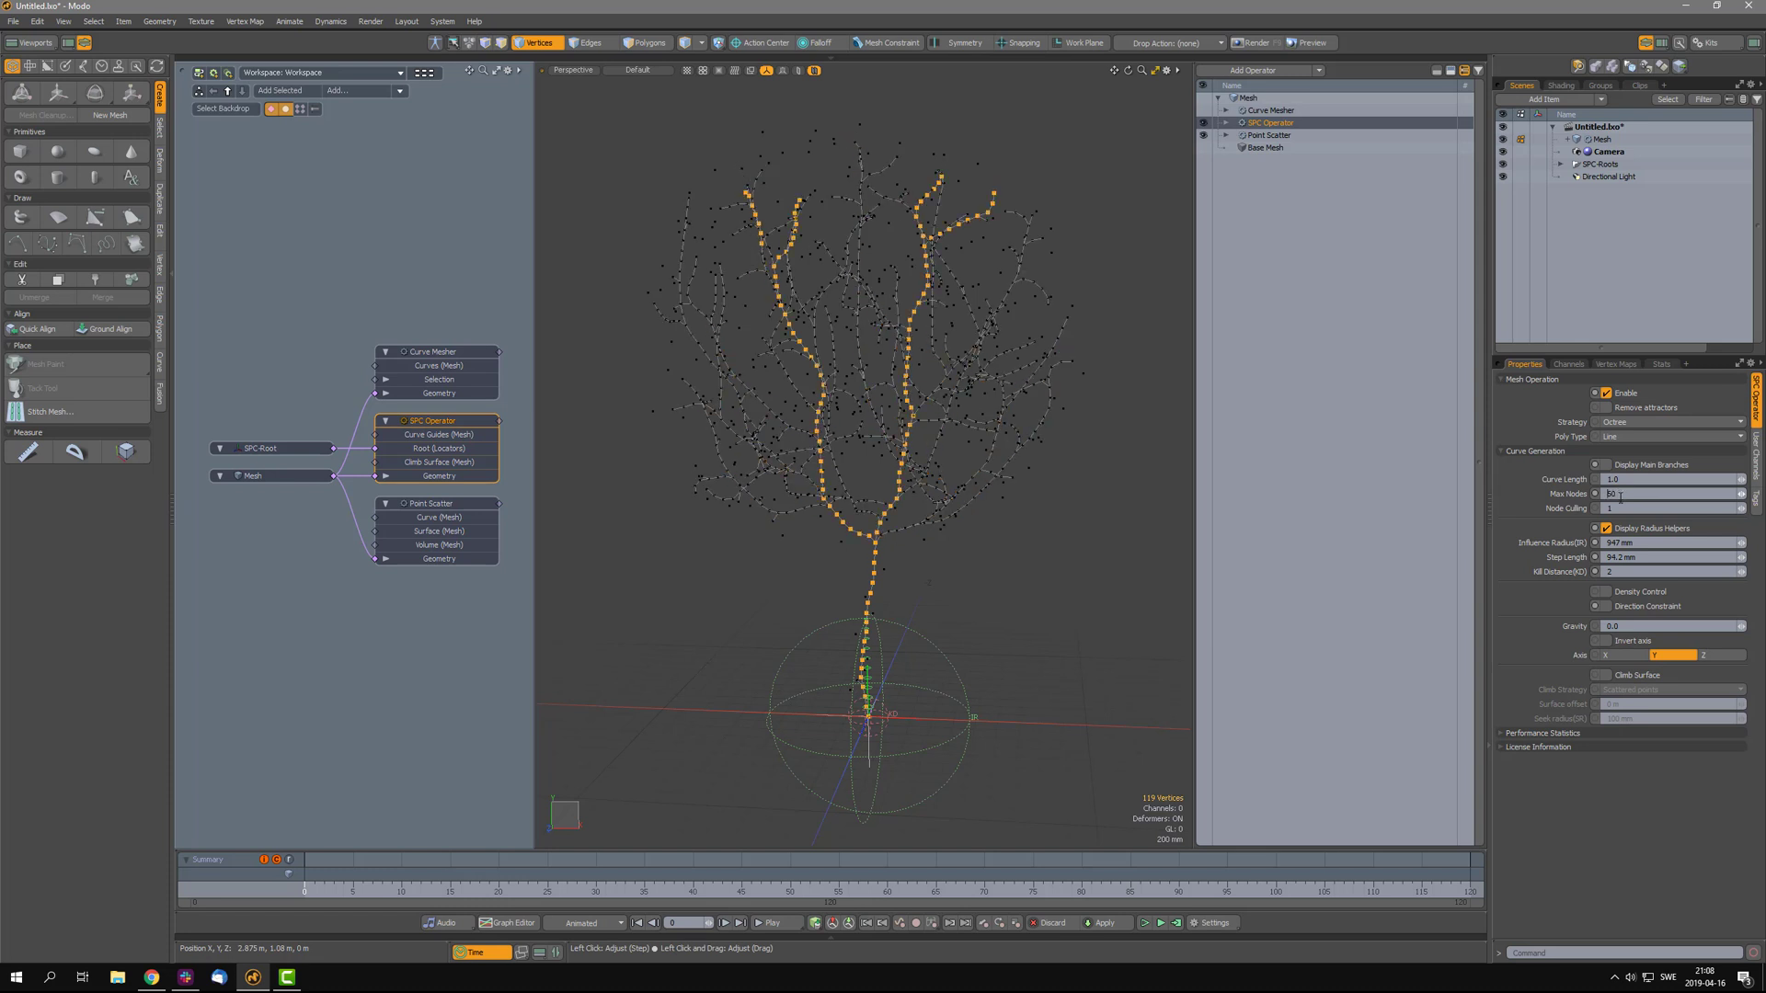
{"action": "scroll", "coordinate": [1620, 497], "scroll_direction": "down", "scroll_amount": 1}
- Enable the Curve Mesher on the tree curves again and leave vertex selection mode
{"action": "left_click", "coordinate": [1202, 110]}
{"action": "left_click", "coordinate": [552, 45]}
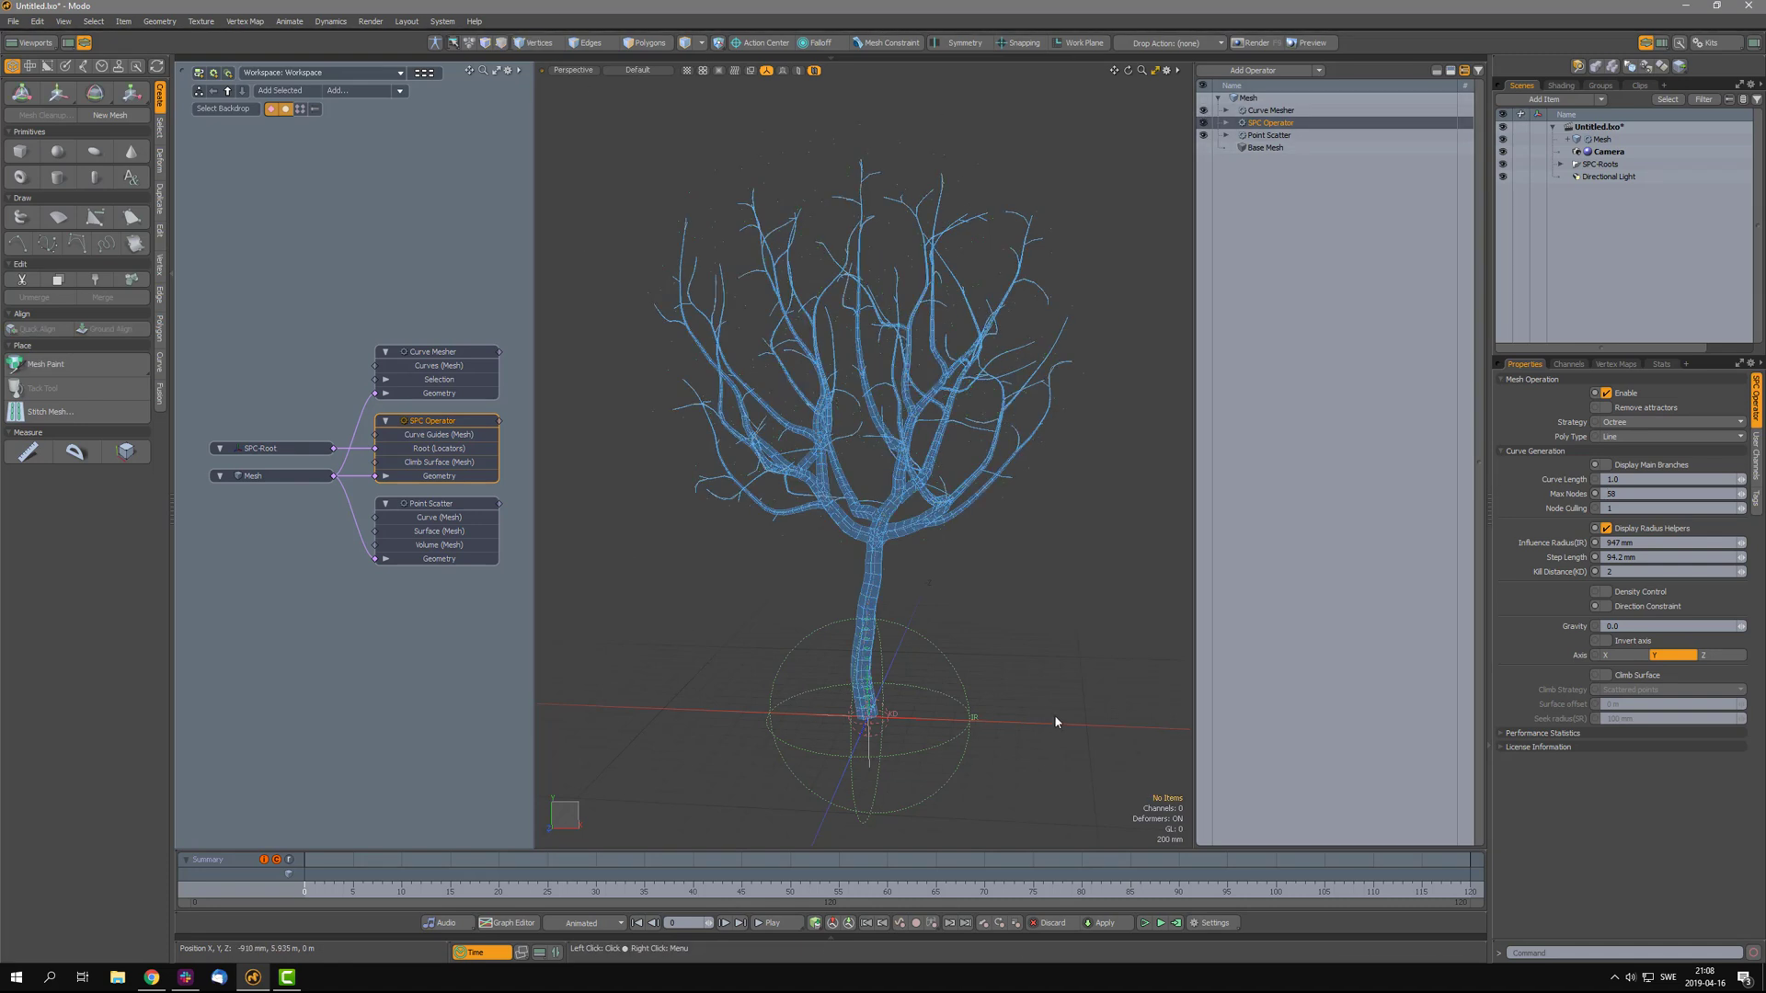